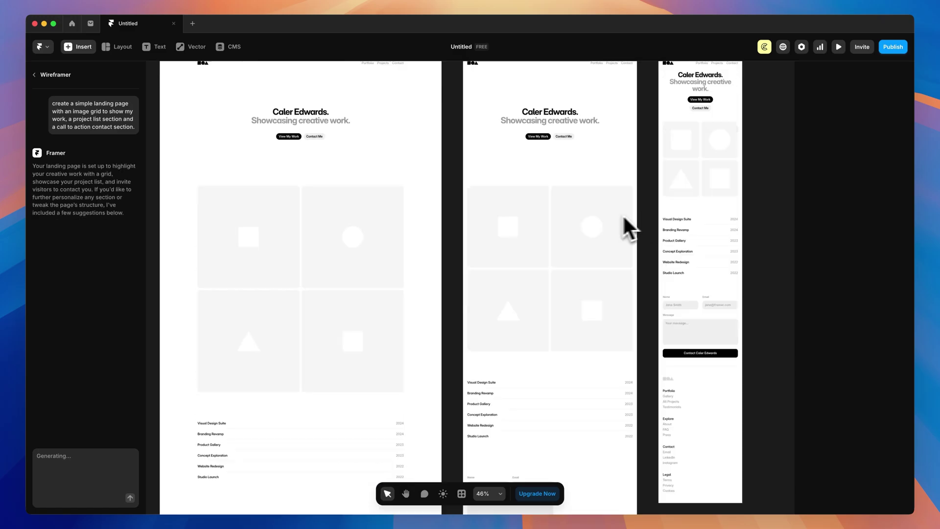
# Look over the generated landing page down to its footer and begin a follow-up Wireframer prompt with "remove"
pyautogui.scroll(-3, 294, 196)
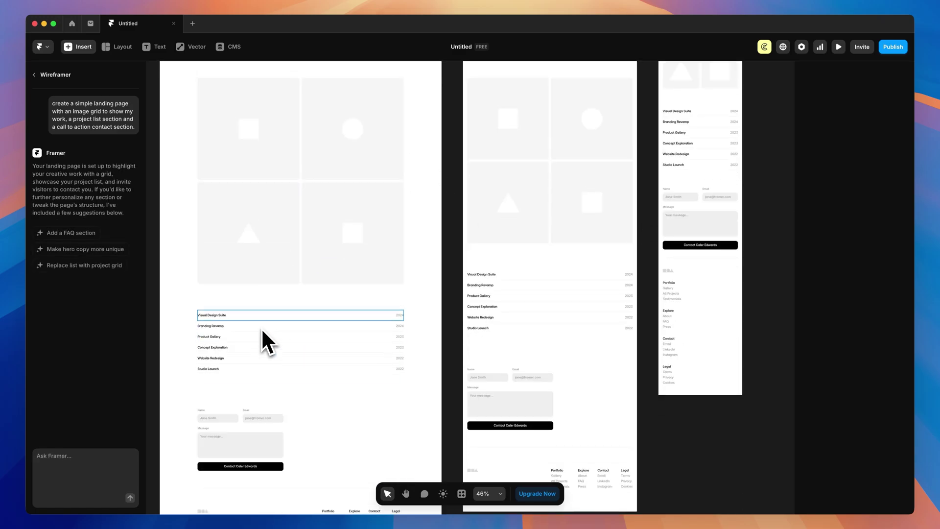
pyautogui.scroll(-5, 403, 324)
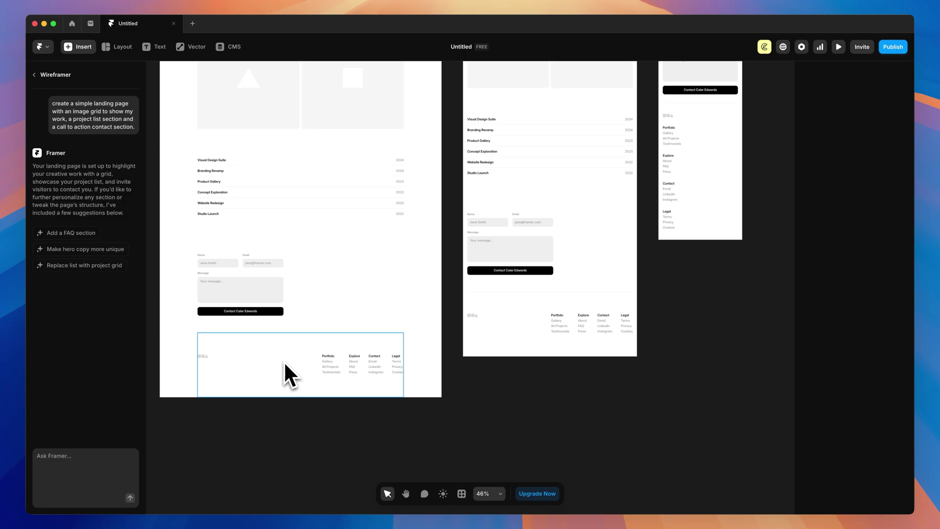
pyautogui.click(72, 460)
pyautogui.write('remove')
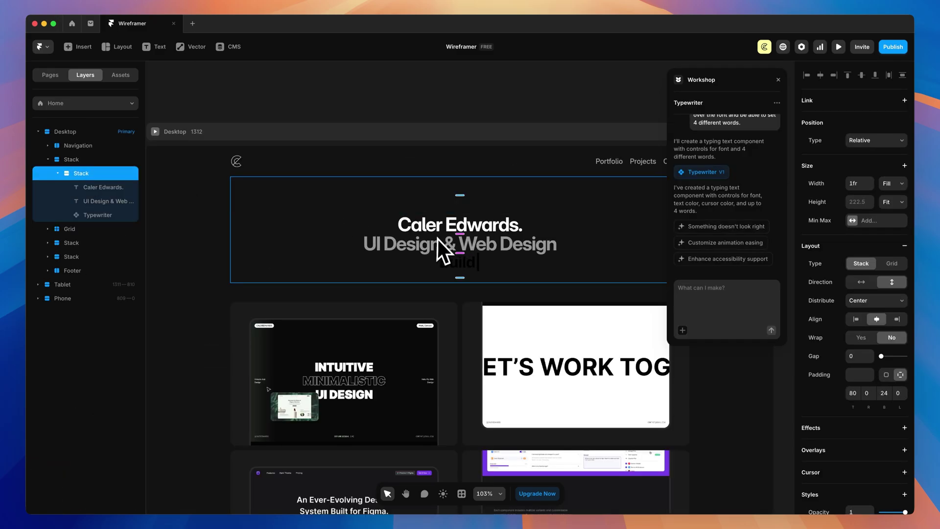
# Match the Typewriter component's text color to the gray hero subtitle by sampling it
pyautogui.click(98, 216)
pyautogui.click(857, 444)
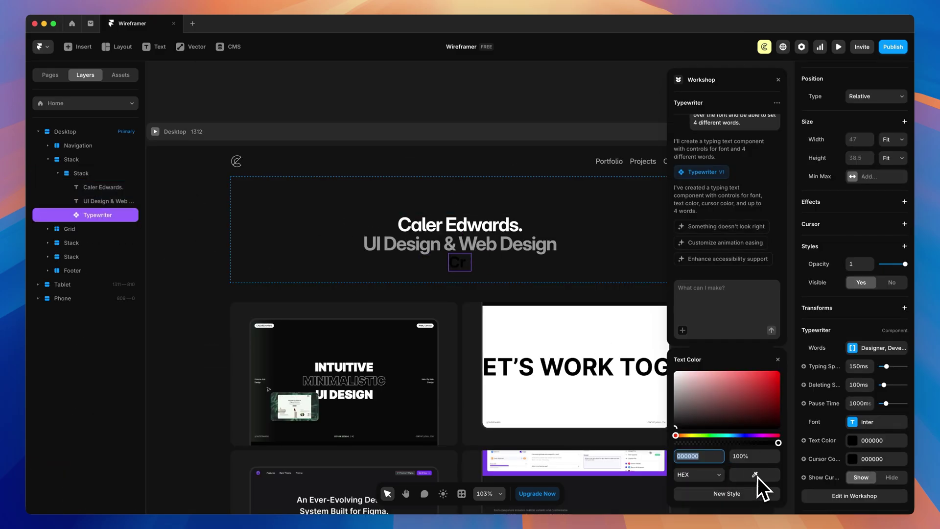
pyautogui.click(507, 251)
# Preview the desktop page and look through its hero text and project image grid
pyautogui.scroll(-3, 852, 382)
pyautogui.press('super+p')
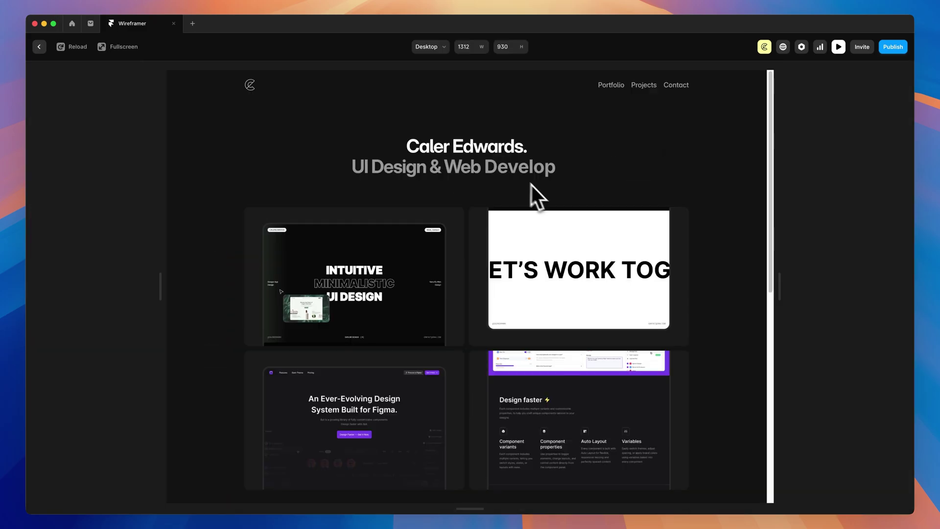
pyautogui.moveTo(772, 292)
pyautogui.mouseDown()
pyautogui.moveTo(741, 301)
pyautogui.moveTo(580, 280)
pyautogui.moveTo(571, 269)
pyautogui.moveTo(780, 296)
pyautogui.mouseUp()
pyautogui.scroll(-10, 524, 273)
pyautogui.scroll(10, 531, 269)
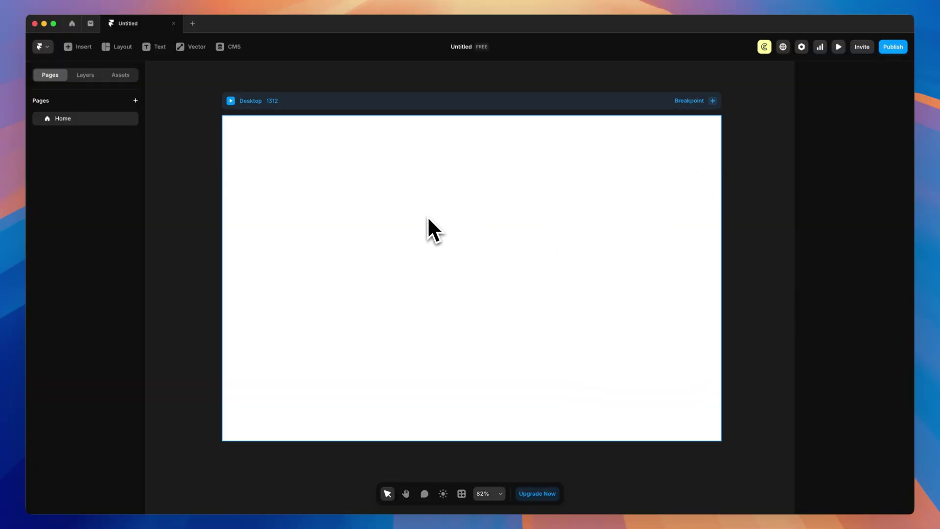
# Use Wireframer to generate a simple landing page with an image grid for work, a project list section and a call to action contact section
pyautogui.click(80, 49)
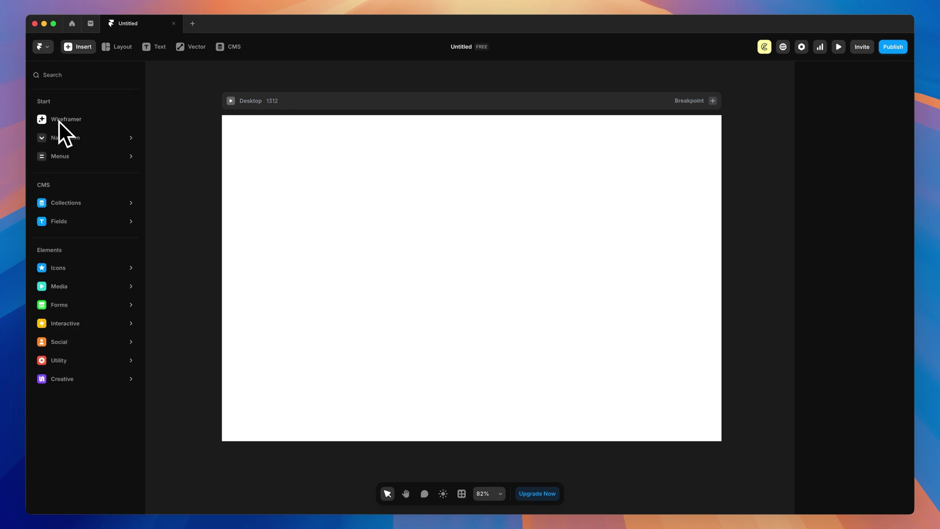
pyautogui.click(46, 123)
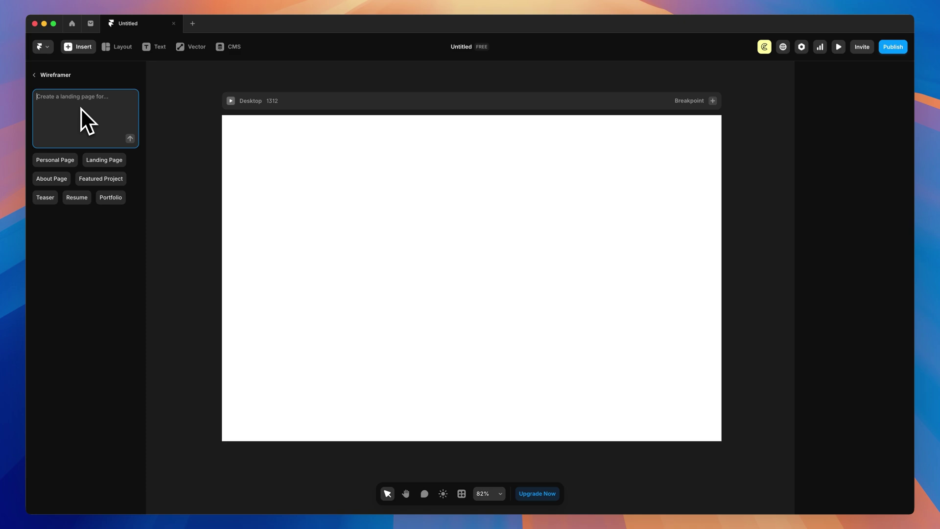
pyautogui.write('create a simple landing page with an image grid to show my work, a project list section and a call to action contact section.')
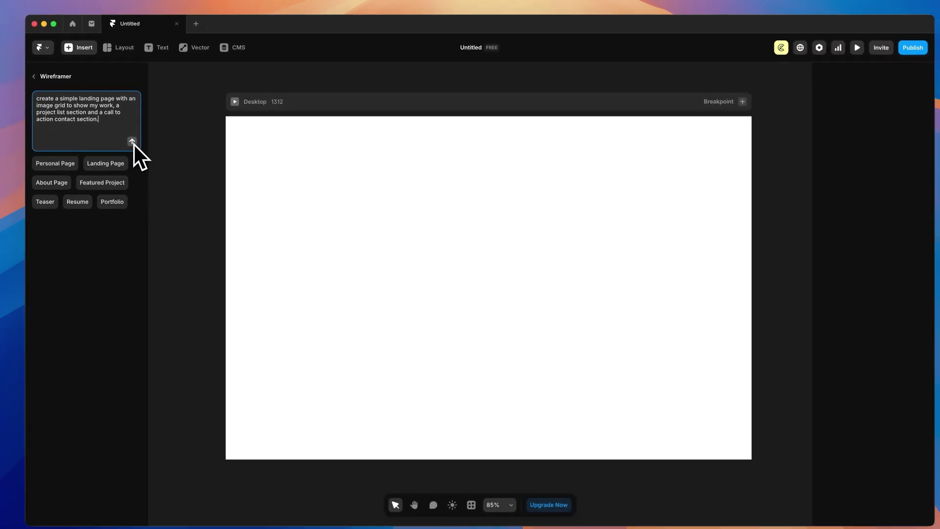
pyautogui.click(171, 200)
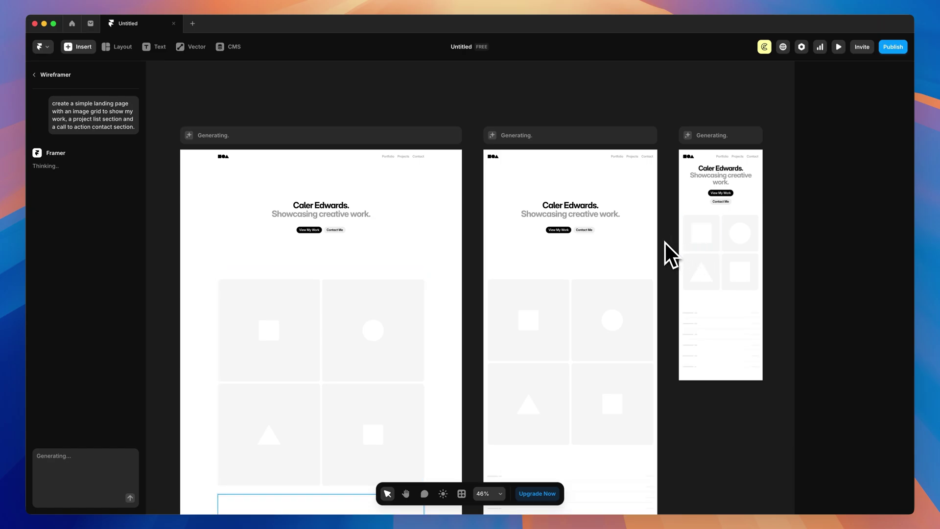
# Ask Wireframer to remove the contact section and add a new section with a simple heading and button for a call to action instead
pyautogui.scroll(-10, 665, 243)
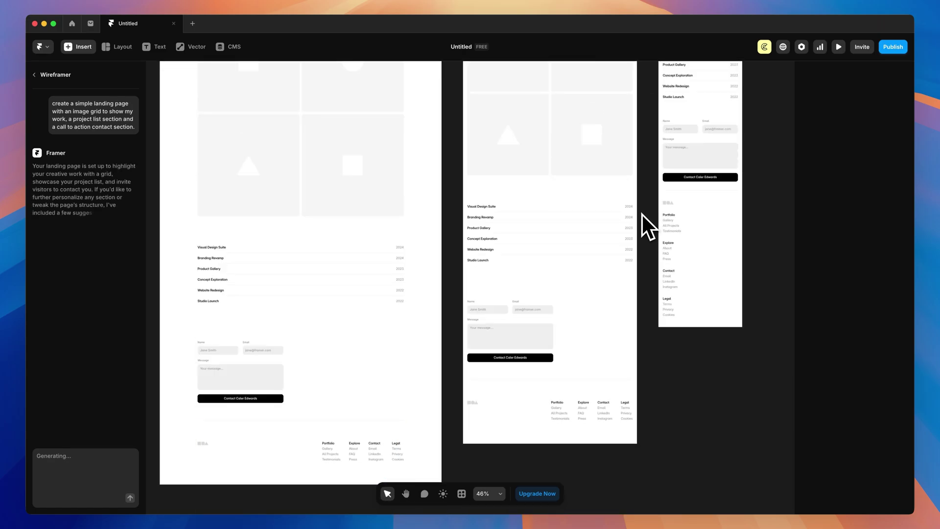
pyautogui.scroll(5, 481, 212)
pyautogui.scroll(2, 460, 210)
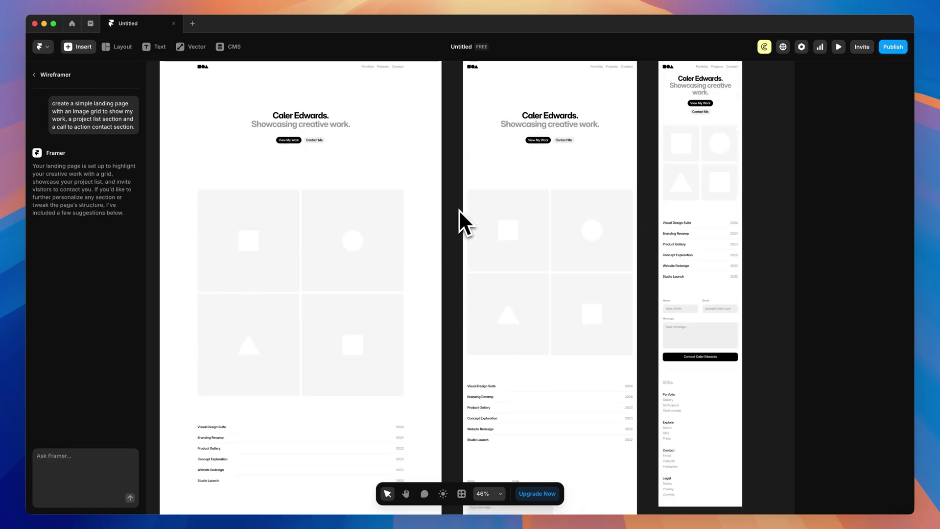
pyautogui.scroll(-1, 275, 148)
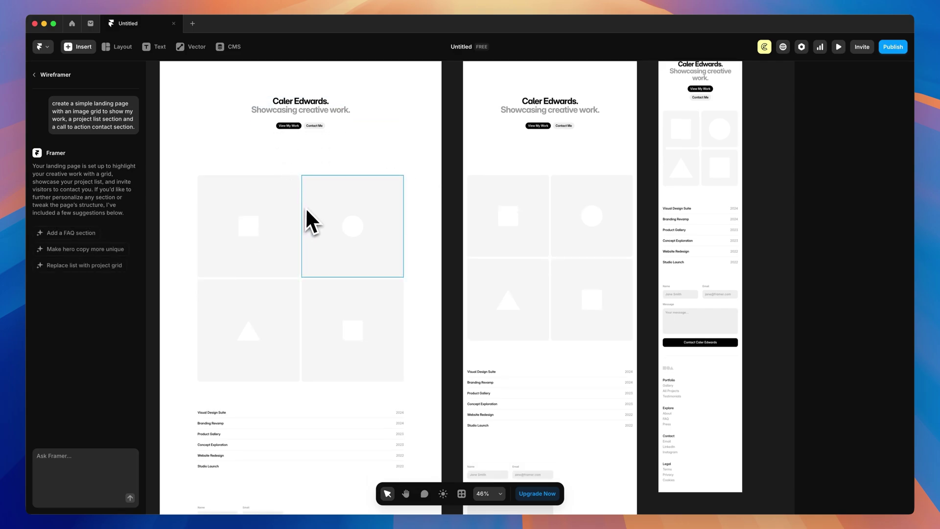
pyautogui.scroll(-4, 306, 209)
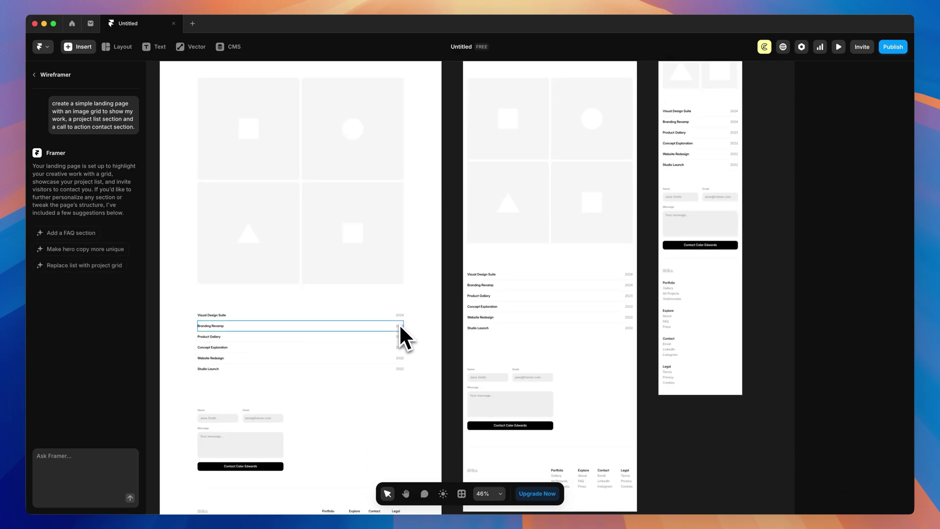
pyautogui.scroll(-5, 400, 328)
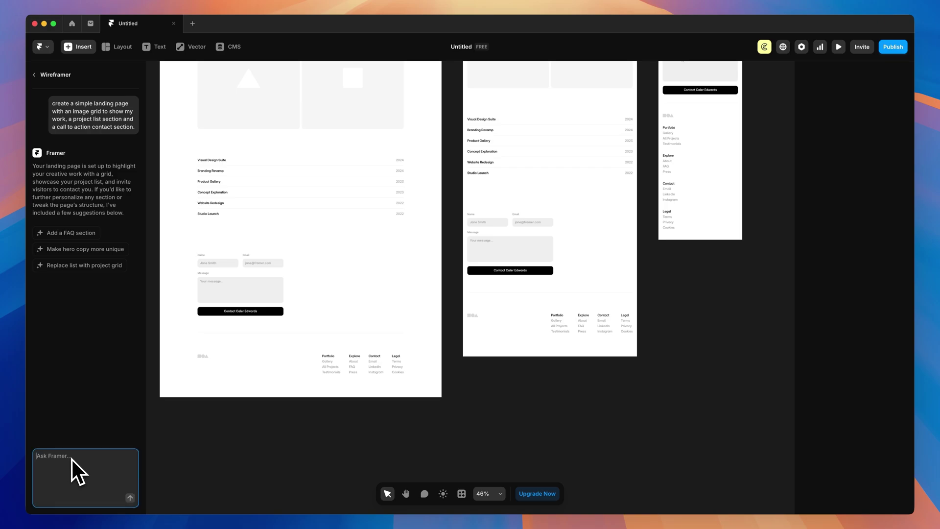
pyautogui.write('remove the contact section. Add a new section with a simple heading and button for call to action instead.')
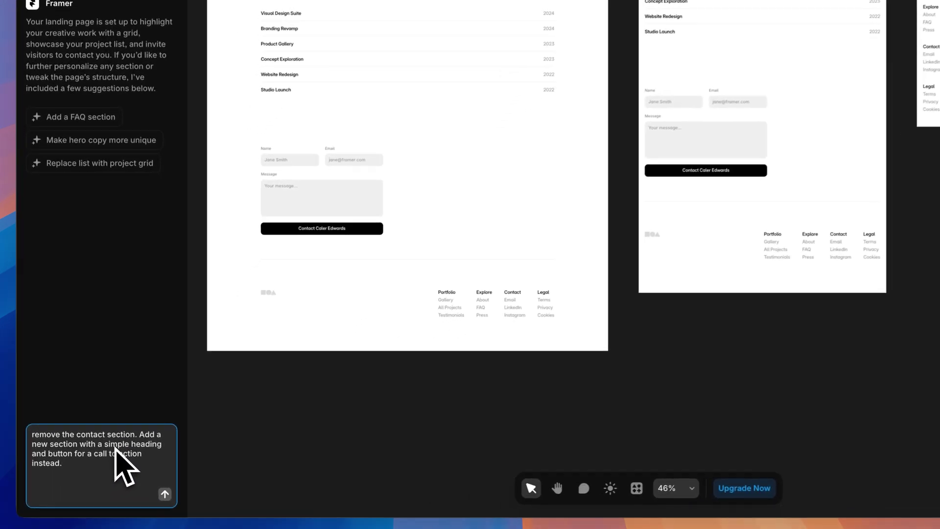
pyautogui.click(170, 494)
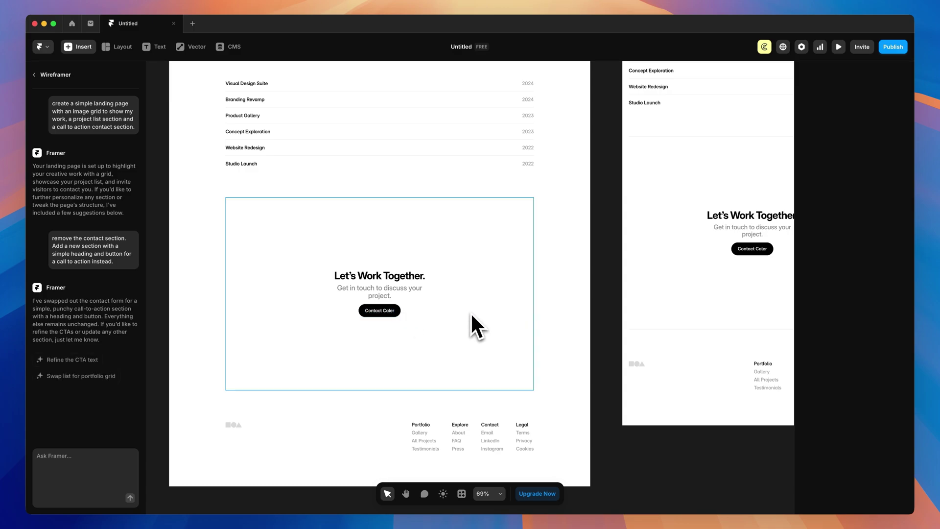
# Ask Wireframer to remove all the links from the footer section and just have the copyright text
pyautogui.scroll(-1, 470, 313)
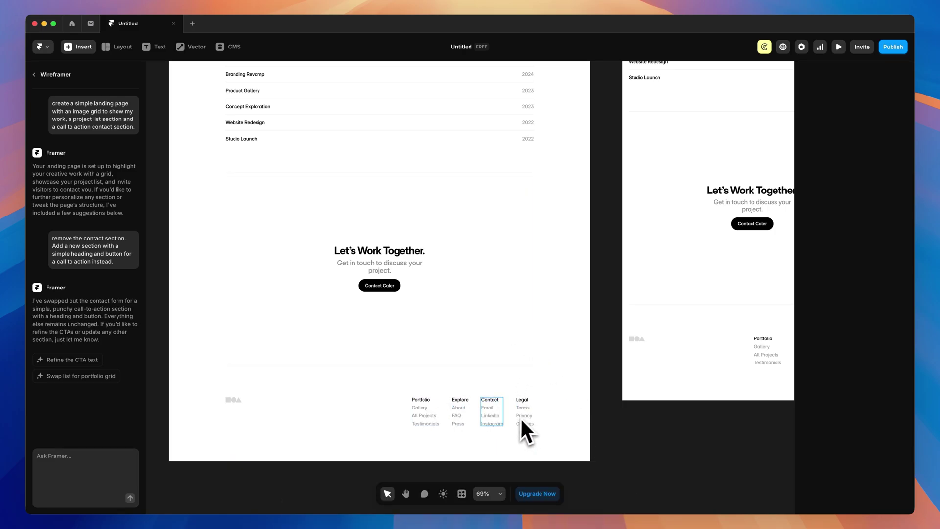
pyautogui.click(94, 463)
pyautogui.write('remove all the links from the footer section and just have the copyright text.')
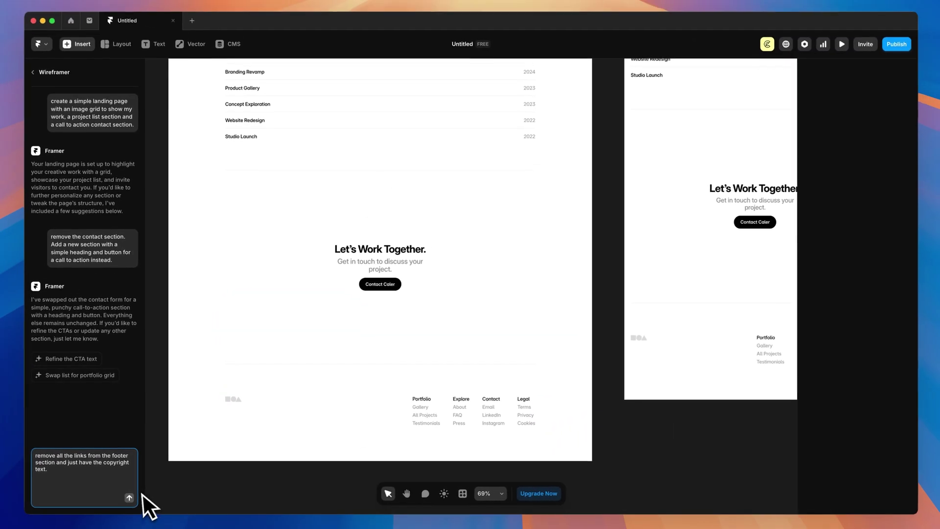
pyautogui.click(171, 489)
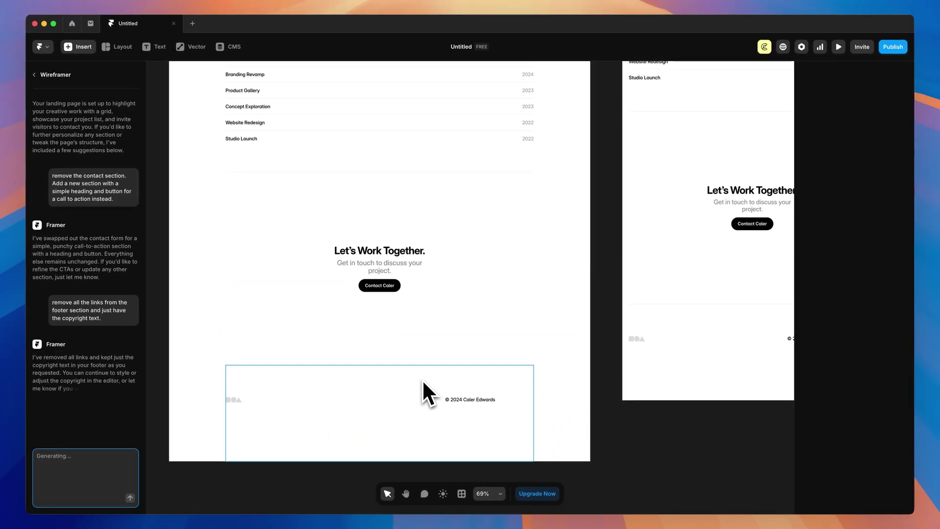
# Review the revised page from the image grid up to the hero and inspect the hero heading's properties
pyautogui.scroll(10, 460, 286)
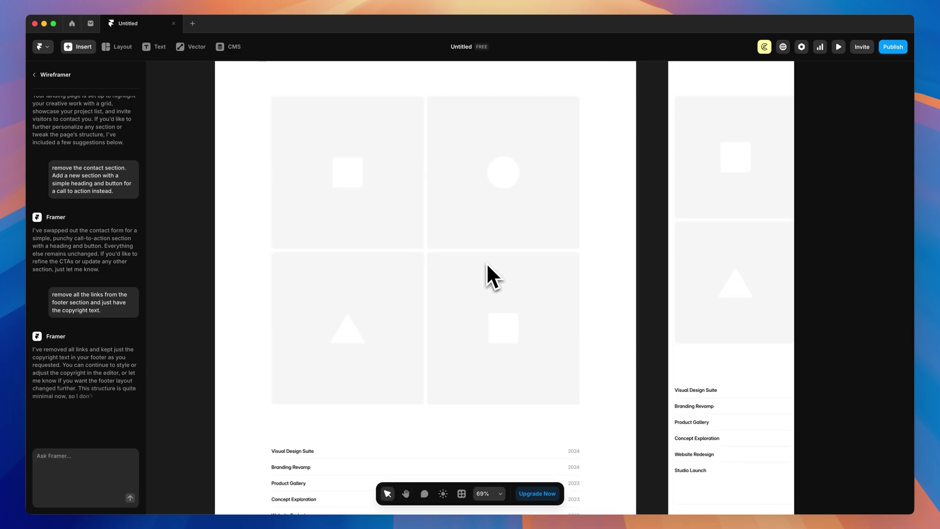
pyautogui.scroll(5, 493, 209)
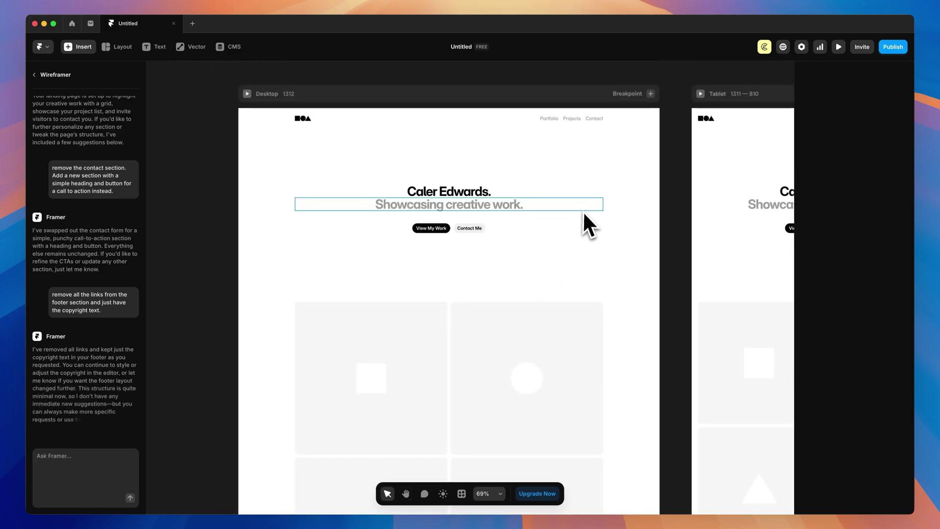
pyautogui.scroll(-1, 645, 215)
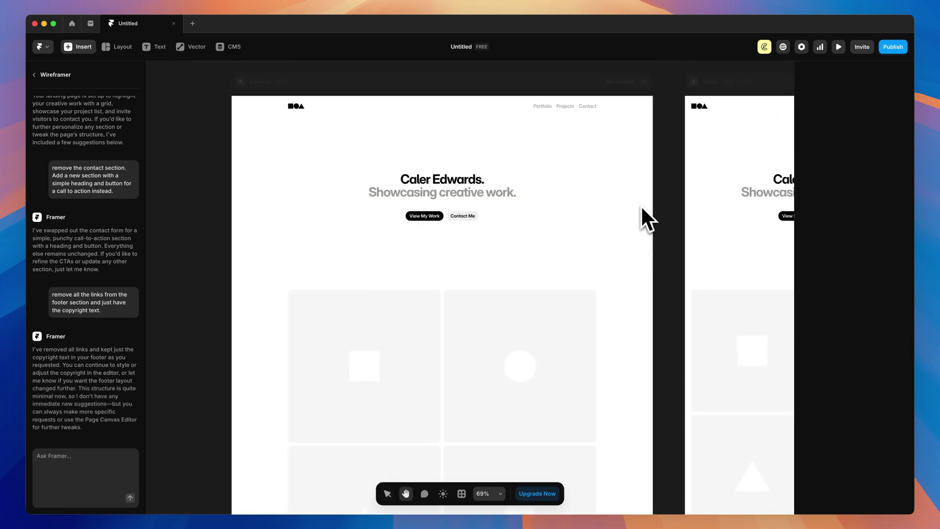
pyautogui.click(428, 179)
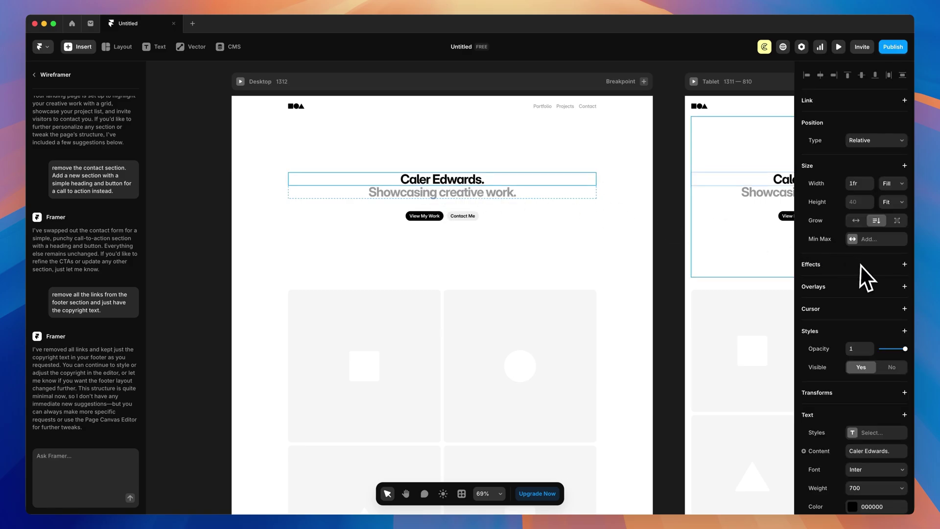
pyautogui.scroll(-3, 862, 268)
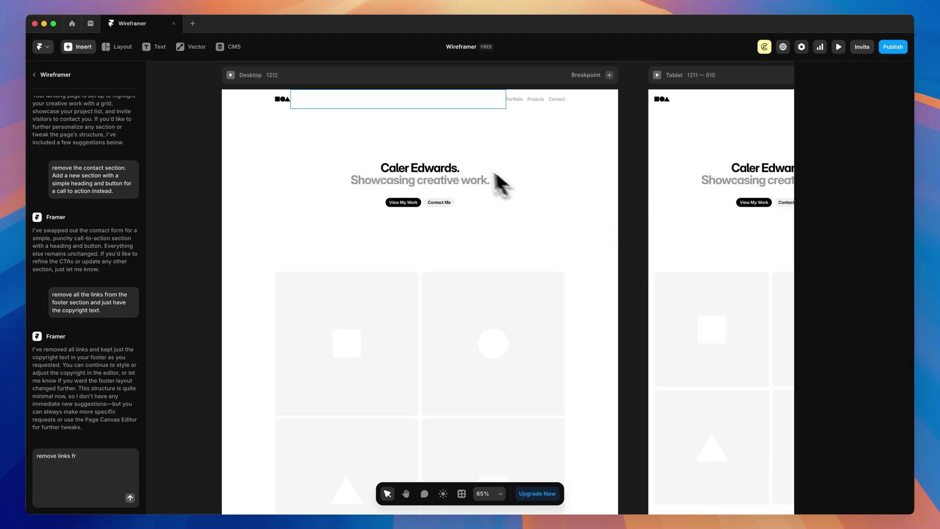
# Set the Desktop page's background fill to 141414
pyautogui.click(252, 124)
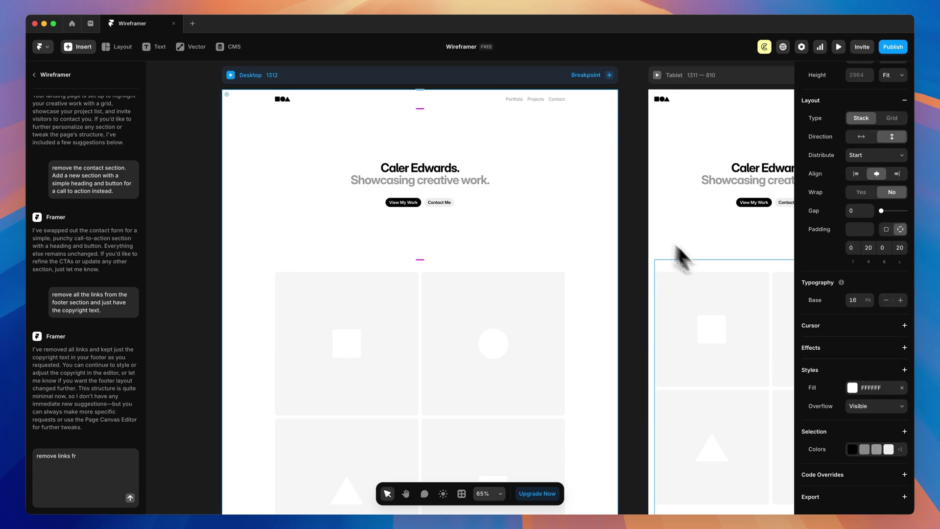
pyautogui.click(853, 388)
pyautogui.moveTo(679, 374); pyautogui.dragTo(676, 423)
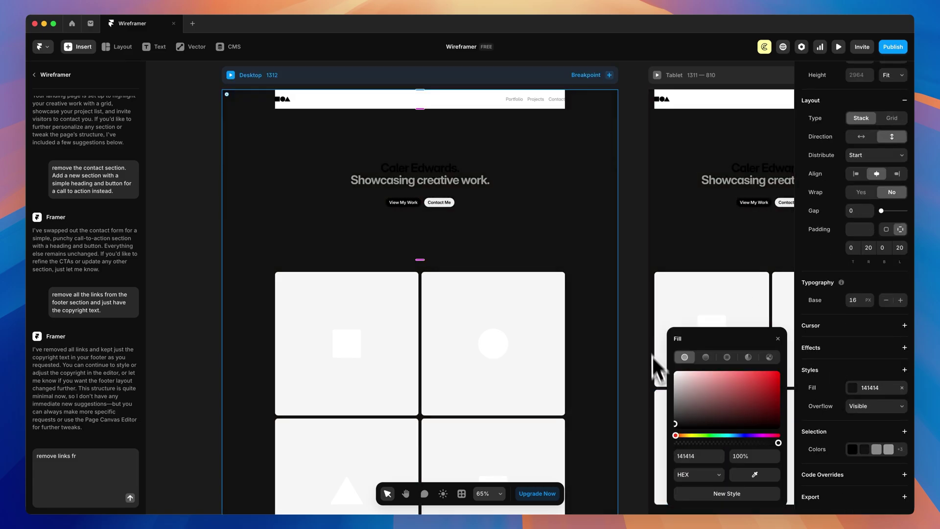
# Leave Wireframer and remove the white fill from the Navigation layer
pyautogui.click(34, 75)
pyautogui.click(78, 47)
pyautogui.click(78, 145)
pyautogui.click(902, 244)
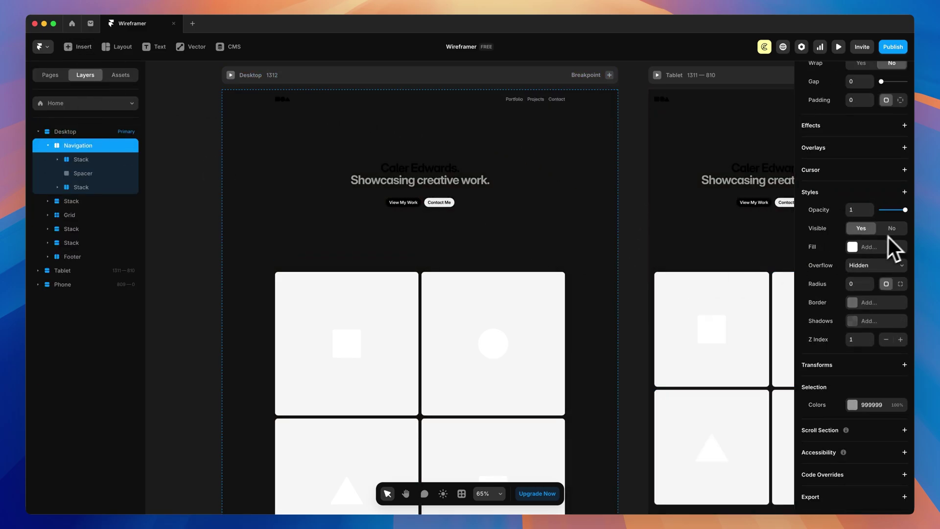
# Lighten the Portfolio, Projects and Contact navigation links and set the hero heading's text color to FFFFFF
pyautogui.click(80, 159)
pyautogui.keyDown('super'); pyautogui.click(515, 100); pyautogui.keyUp('super')
pyautogui.press('super+a')
pyautogui.click(853, 252)
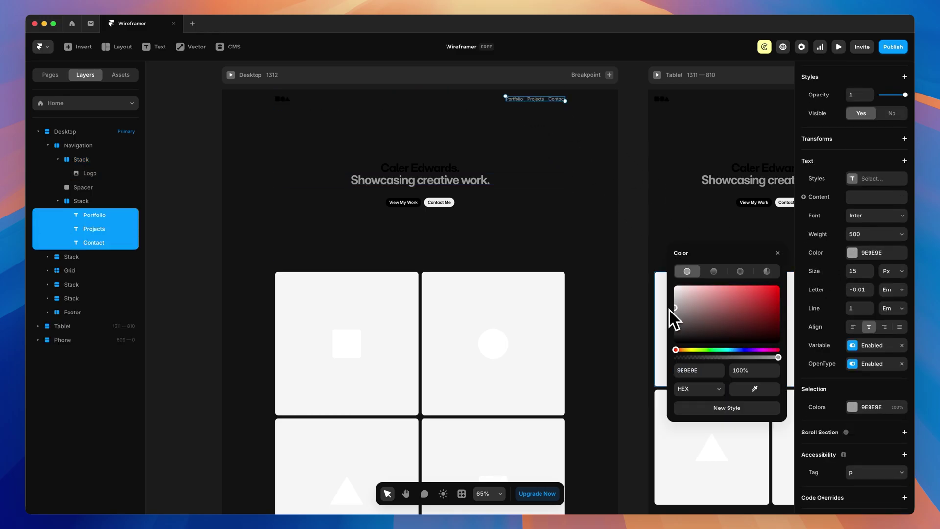
pyautogui.click(672, 312)
pyautogui.click(640, 271)
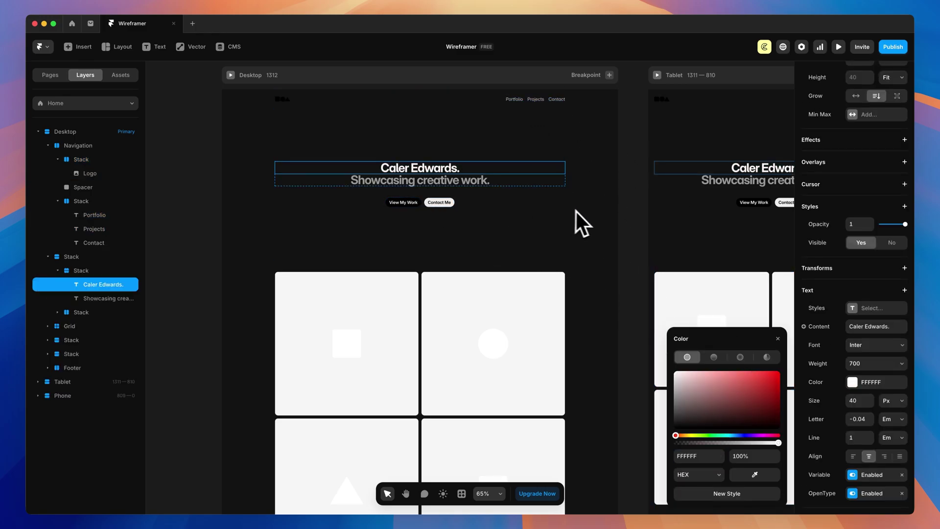
pyautogui.click(604, 213)
# Change the project titles in the list section to white text, FFFFFF
pyautogui.scroll(-1, 619, 169)
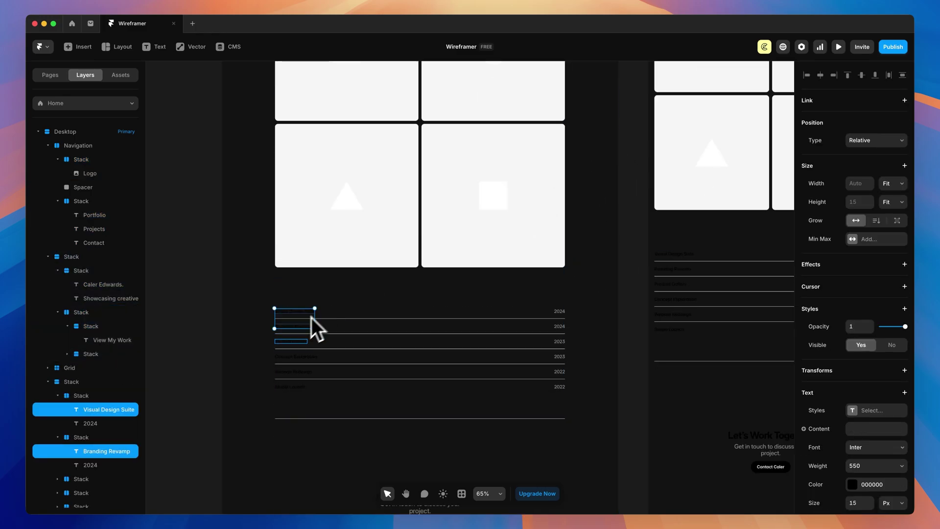
pyautogui.keyDown('shift'); pyautogui.click(314, 342); pyautogui.keyUp('shift')
pyautogui.scroll(-1, 314, 342)
pyautogui.click(852, 368)
pyautogui.click(602, 360)
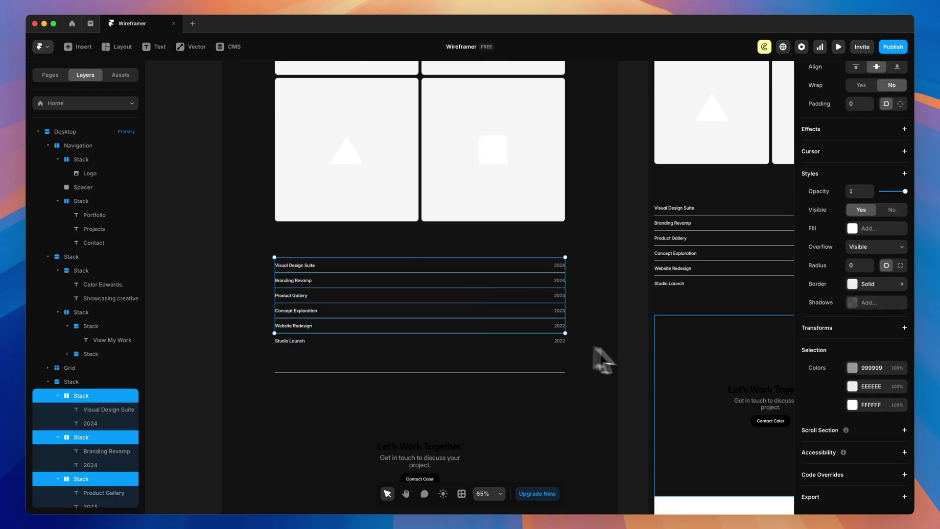
# Darken the border color of the divider lines between the project list rows
pyautogui.click(853, 386)
pyautogui.click(853, 284)
pyautogui.click(724, 308)
pyautogui.moveTo(678, 333); pyautogui.dragTo(667, 341)
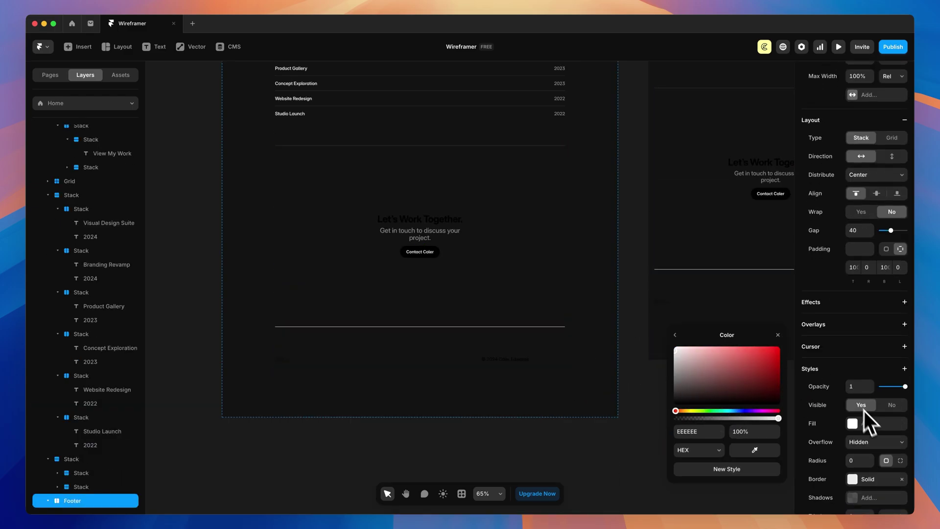
# Paste the dark divider color into the footer's border color
pyautogui.click(688, 456)
pyautogui.write('363636')
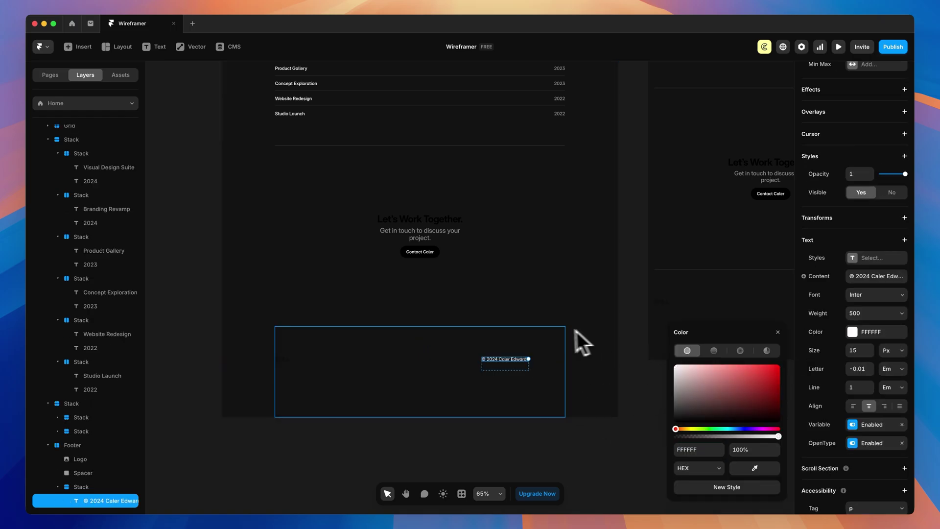
pyautogui.click(653, 436)
# Delete the empty text layers and empty stack from the footer, keeping the logo, spacer and copyright text
pyautogui.scroll(1, 653, 437)
pyautogui.click(360, 413)
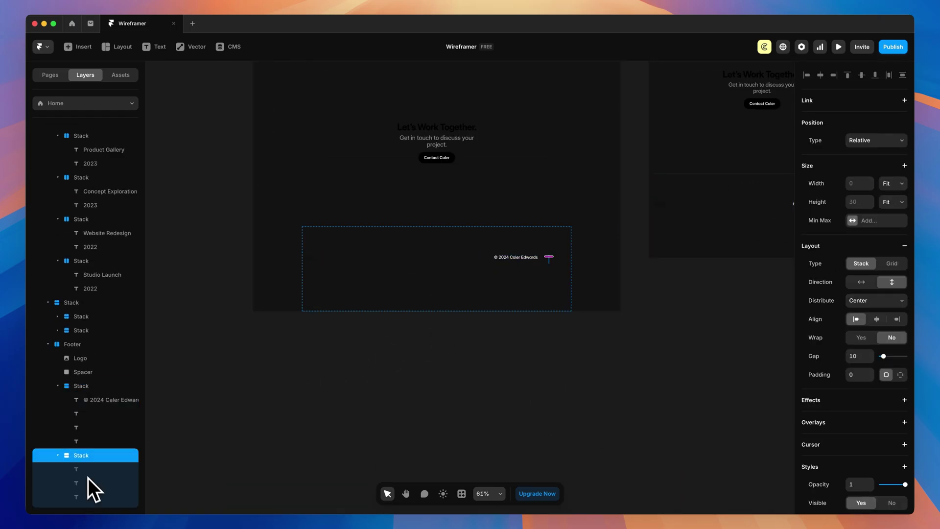
pyautogui.moveTo(89, 478); pyautogui.dragTo(81, 461)
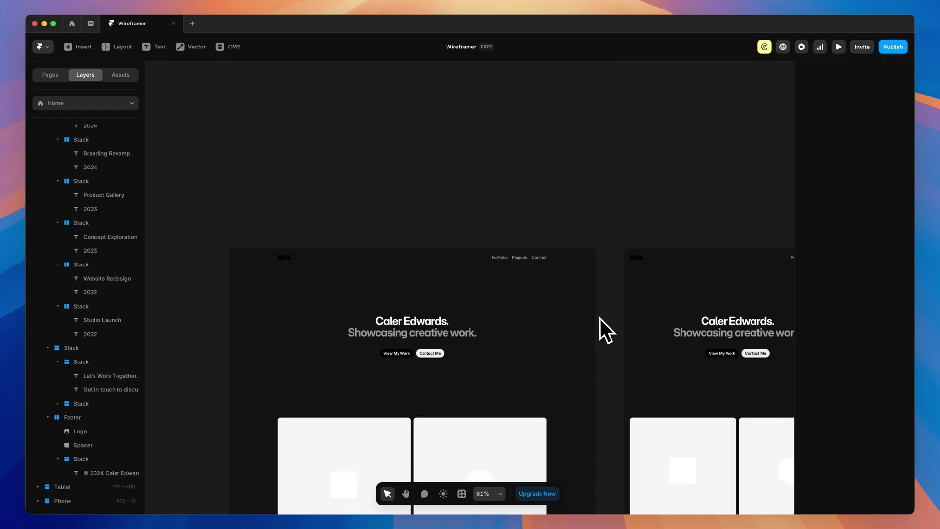
pyautogui.scroll(-10, 597, 284)
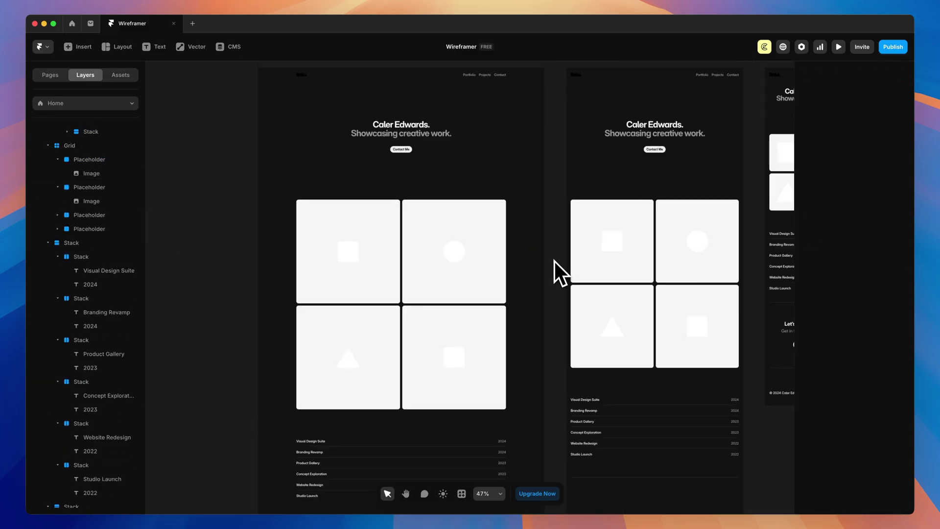
pyautogui.scroll(3, 554, 261)
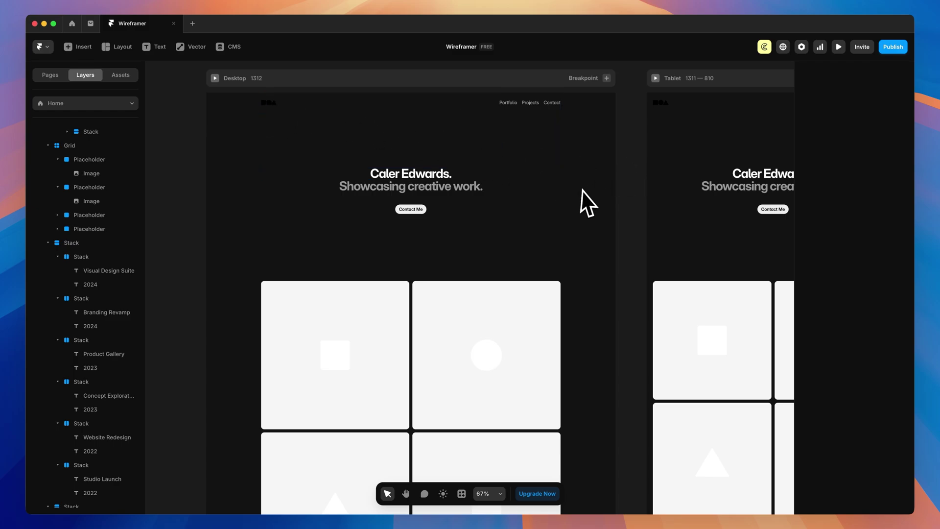
pyautogui.scroll(-15, 582, 191)
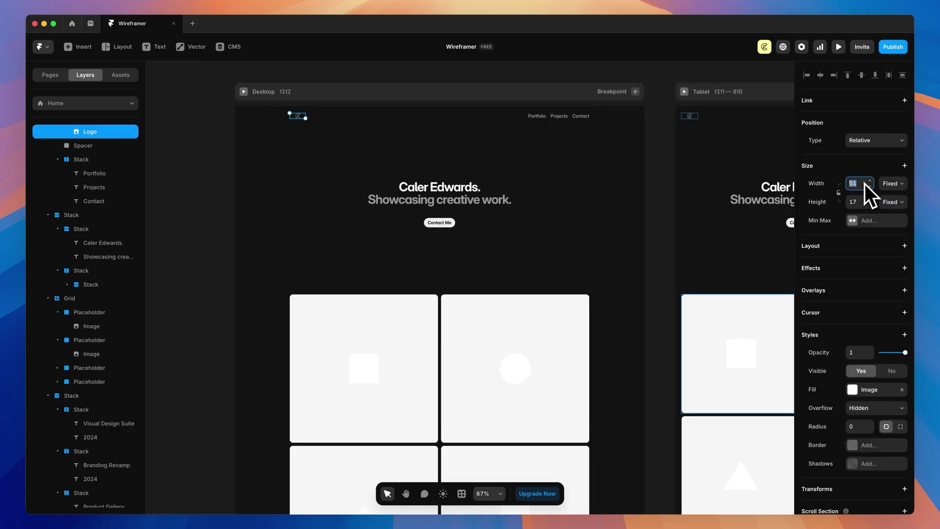
pyautogui.click(892, 202)
pyautogui.click(890, 213)
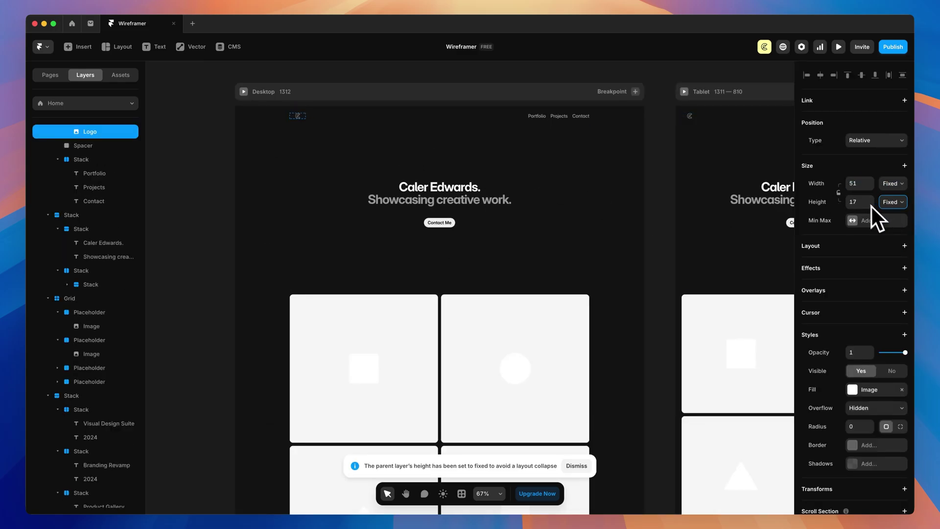
pyautogui.press('super+z')
# Set the navigation logo's height and width to 48
pyautogui.scroll(5, 297, 110)
pyautogui.click(862, 203)
pyautogui.write('48')
pyautogui.hotkey('shift', 'Tab')
pyautogui.write('48')
pyautogui.scroll(-3, 574, 151)
pyautogui.scroll(-3, 575, 152)
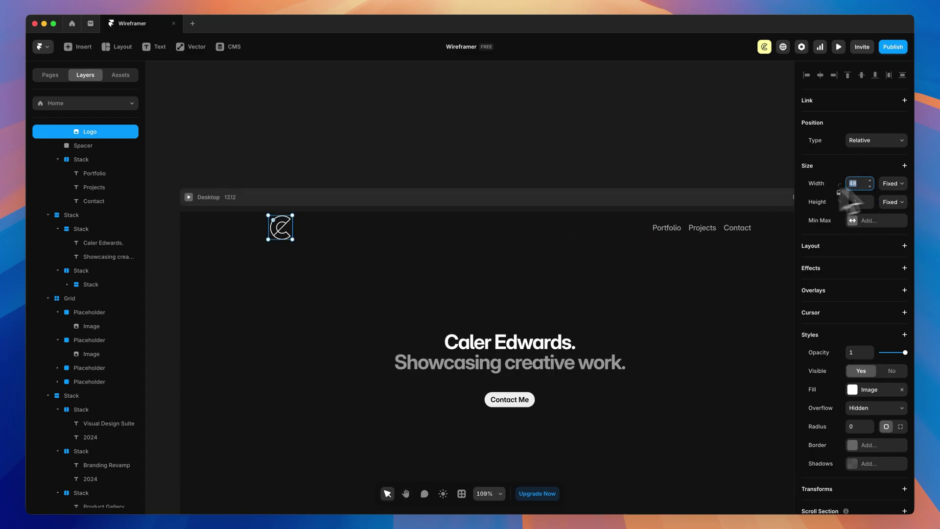
# Lower the opacity of the logo in the footer
pyautogui.click(596, 181)
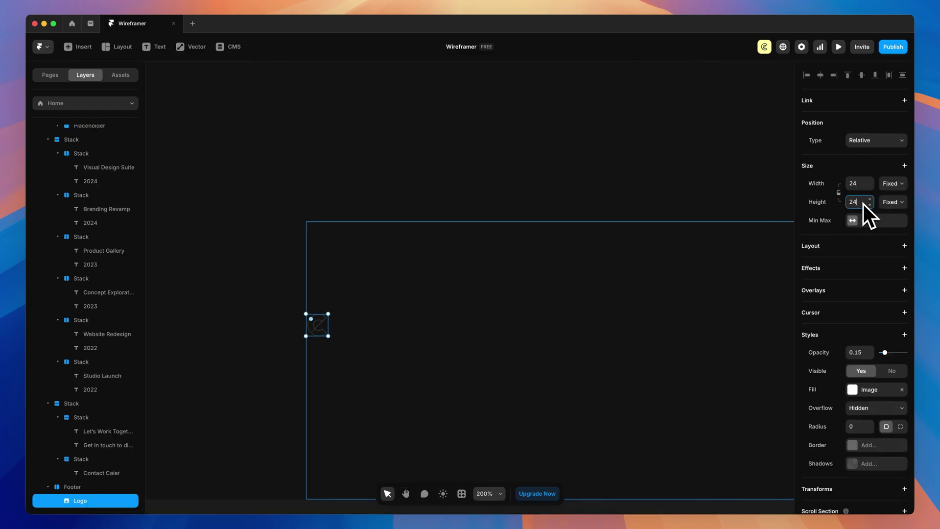
pyautogui.moveTo(885, 353); pyautogui.dragTo(891, 354)
pyautogui.click(727, 342)
# Set a uniform padding of 24 on the footer
pyautogui.scroll(-5, 727, 342)
pyautogui.click(651, 368)
pyautogui.scroll(-3, 829, 341)
pyautogui.click(886, 244)
pyautogui.click(860, 247)
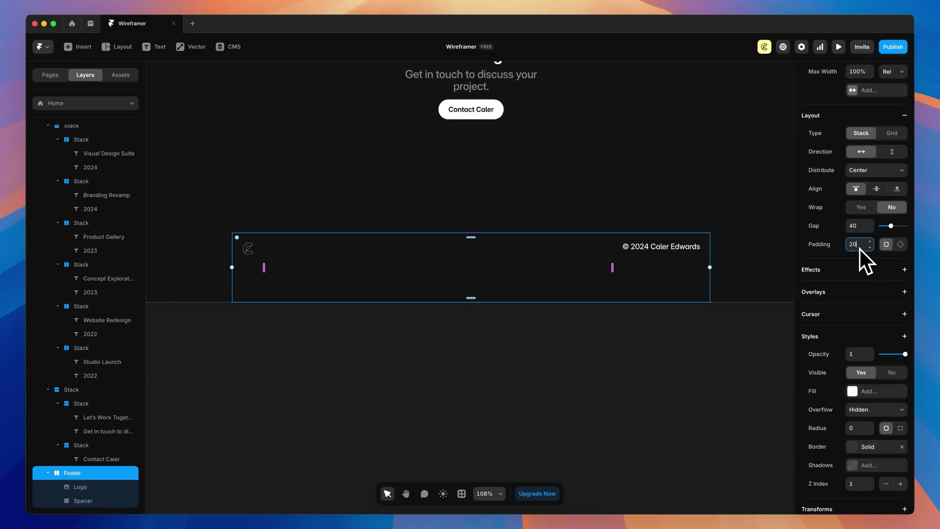
pyautogui.write('24')
pyautogui.click(606, 354)
pyautogui.scroll(1, 605, 354)
# Switch the height sizing of the footer's spacer away from Fixed
pyautogui.click(555, 312)
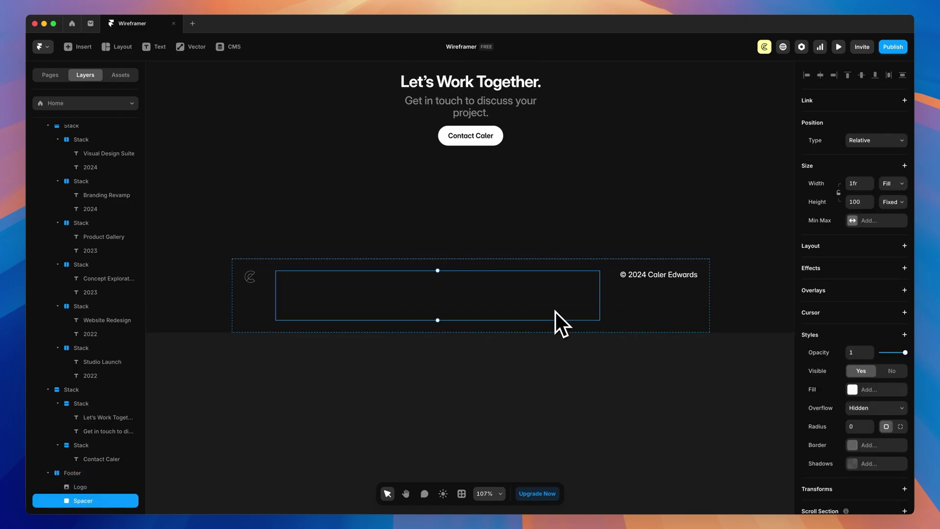
pyautogui.click(892, 201)
pyautogui.click(895, 219)
pyautogui.scroll(2, 584, 337)
# Set the footer's padding individually to 48 above and below, with 0 on both sides
pyautogui.click(584, 337)
pyautogui.click(858, 245)
pyautogui.write('48')
pyautogui.click(900, 244)
pyautogui.click(853, 264)
pyautogui.write('48')
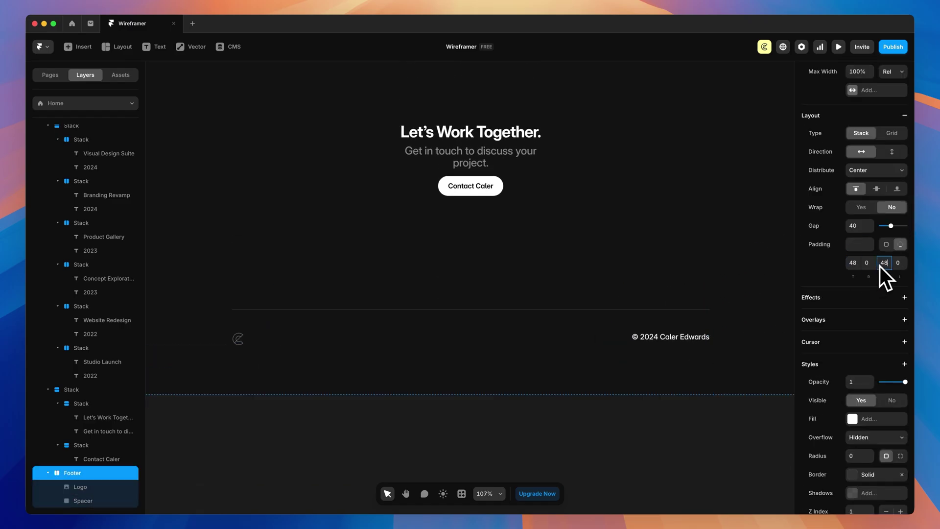
pyautogui.click(882, 266)
pyautogui.write('48')
# Delete the spacer from the footer and set the footer's distribution to Space Between
pyautogui.scroll(-2, 576, 386)
pyautogui.click(101, 448)
pyautogui.press('BackSpace')
pyautogui.click(876, 246)
pyautogui.click(873, 275)
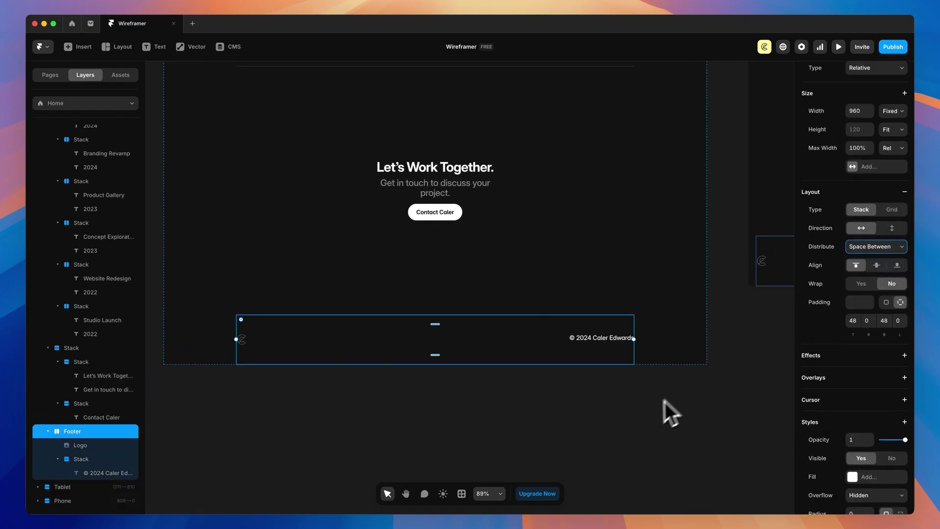
pyautogui.click(215, 434)
# Increase the gap of the "Let's Work Together" section's stack to 24
pyautogui.scroll(3, 343, 419)
pyautogui.keyDown('super'); pyautogui.click(441, 316); pyautogui.keyUp('super')
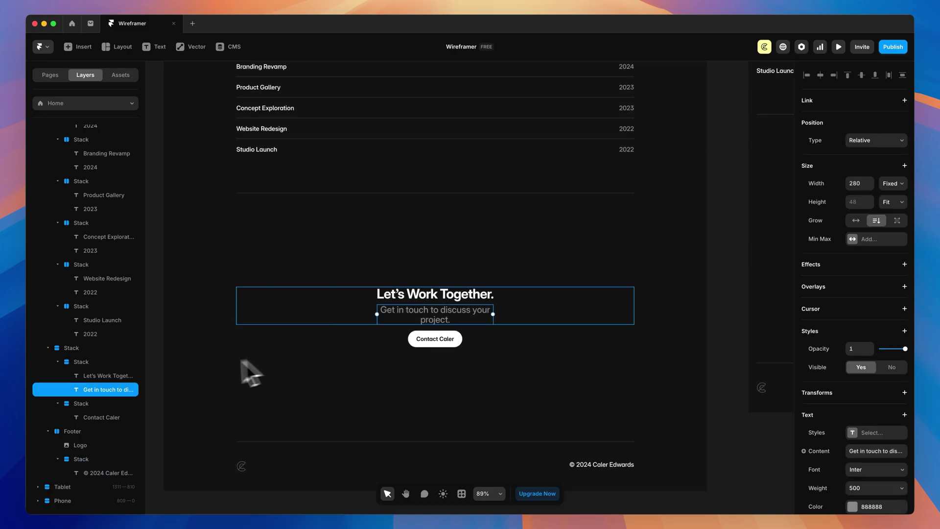
pyautogui.click(57, 362)
pyautogui.click(98, 403)
pyautogui.click(103, 375)
pyautogui.scroll(2, 862, 220)
pyautogui.moveTo(885, 185); pyautogui.dragTo(889, 186)
# Change the button text below the "Let's Work Together" heading to "Contact Me"
pyautogui.click(435, 339)
pyautogui.doubleClick(443, 342)
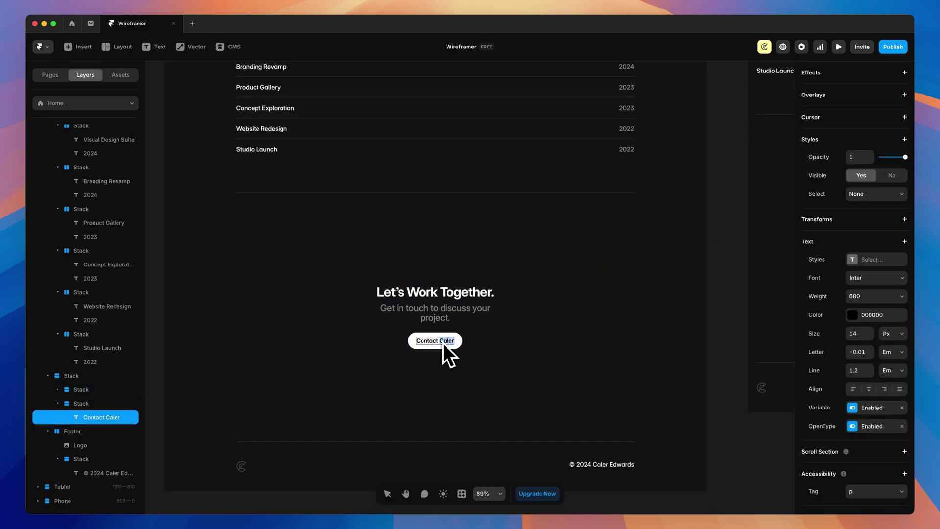
pyautogui.write('Me')
pyautogui.click(514, 340)
# Replace the hero's subheading with "UI Design & Web Design" and delete the hero's Contact Me button
pyautogui.scroll(3, 853, 275)
pyautogui.scroll(10, 625, 290)
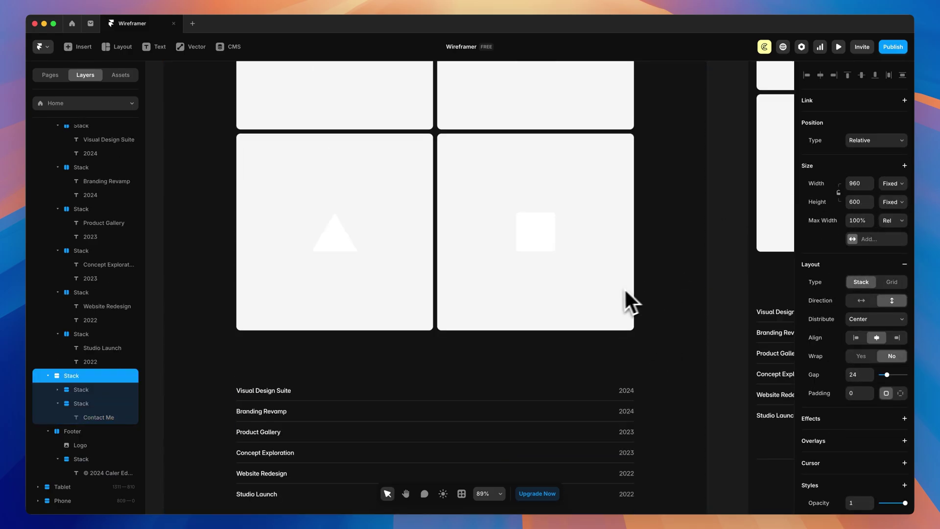
pyautogui.doubleClick(480, 231)
pyautogui.write('UI Design & Web Design')
pyautogui.keyDown('super'); pyautogui.click(446, 260); pyautogui.keyUp('super')
pyautogui.press('Delete')
# Set the hero section's height to Fit and delete the empty stack below the subheading
pyautogui.click(469, 260)
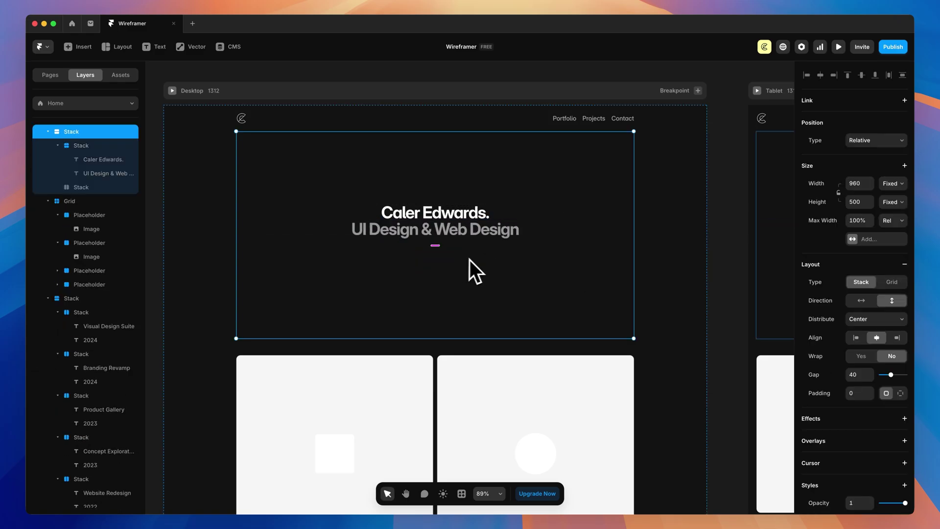
pyautogui.click(892, 202)
pyautogui.click(897, 239)
pyautogui.scroll(-2, 833, 255)
pyautogui.keyDown('super'); pyautogui.click(406, 157); pyautogui.keyUp('super')
pyautogui.click(425, 190)
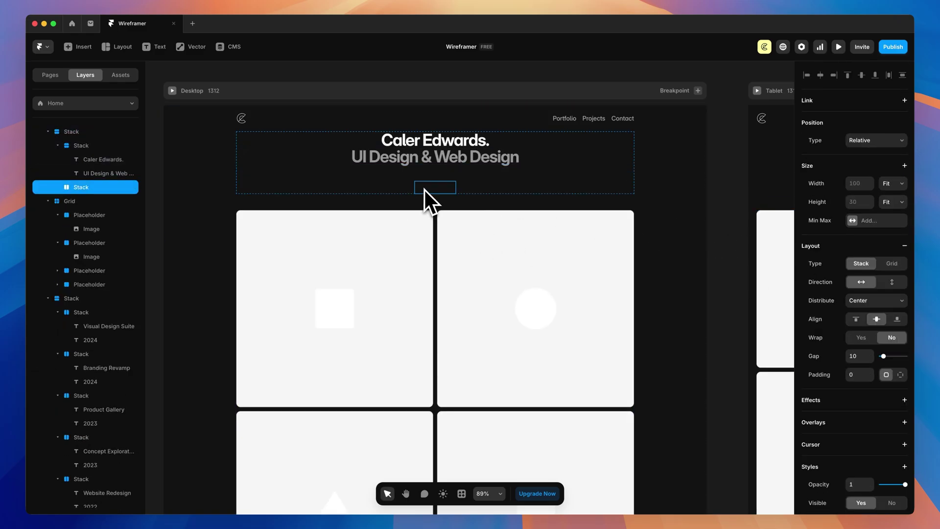
pyautogui.press('Delete')
# Set the hero section's top padding to 80 and its bottom padding to 24
pyautogui.click(899, 226)
pyautogui.click(854, 244)
pyautogui.write('80')
pyautogui.click(885, 245)
pyautogui.write('24')
pyautogui.click(725, 211)
# Set the "Let's Work Together" section's height to Fit and add equal padding above and below its content
pyautogui.scroll(-15, 701, 203)
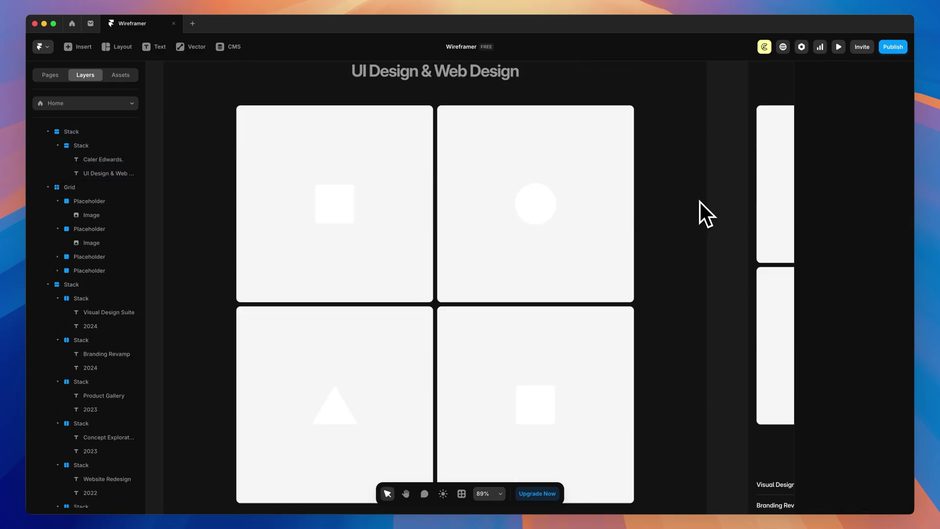
pyautogui.click(631, 207)
pyautogui.click(725, 274)
pyautogui.click(632, 274)
pyautogui.click(893, 202)
pyautogui.click(899, 233)
pyautogui.scroll(-2, 898, 294)
pyautogui.click(900, 332)
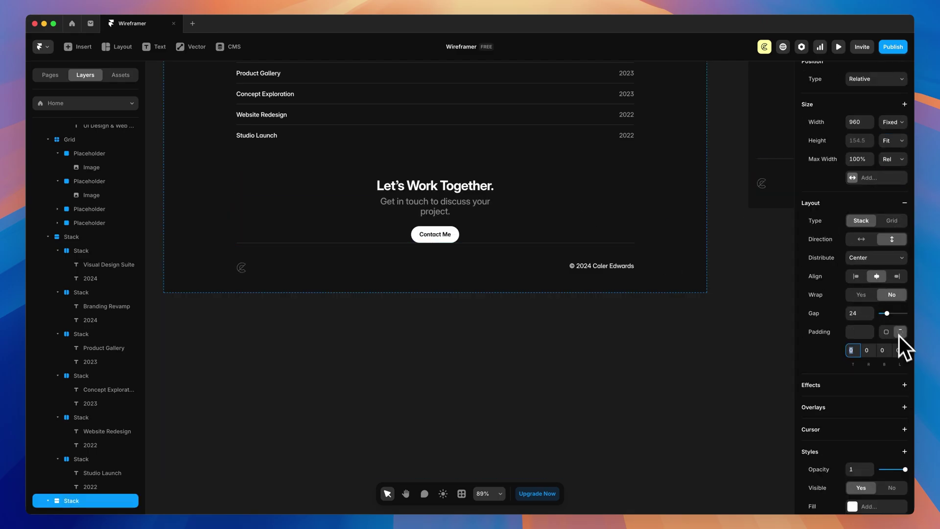
pyautogui.moveTo(435, 244); pyautogui.dragTo(439, 318)
pyautogui.click(506, 409)
pyautogui.scroll(1, 506, 410)
pyautogui.click(531, 387)
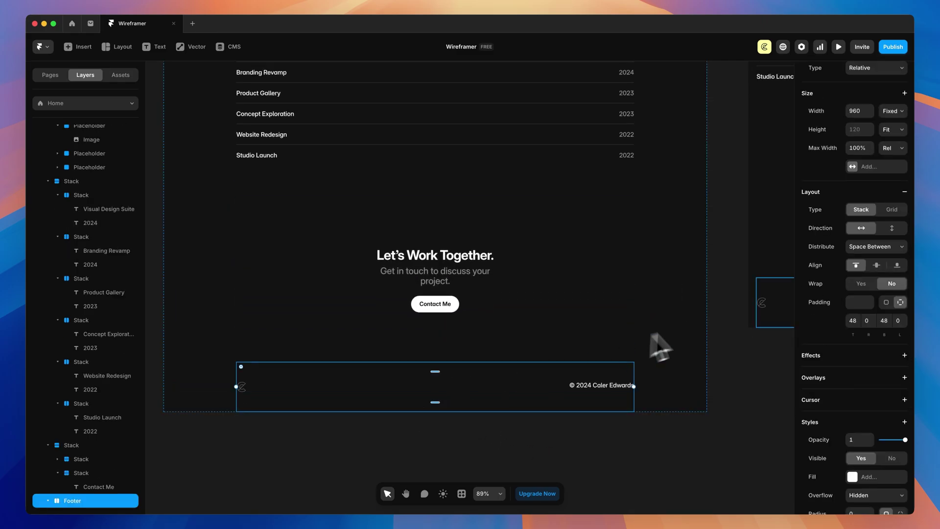
pyautogui.scroll(-4, 868, 347)
pyautogui.click(725, 334)
pyautogui.scroll(5, 671, 357)
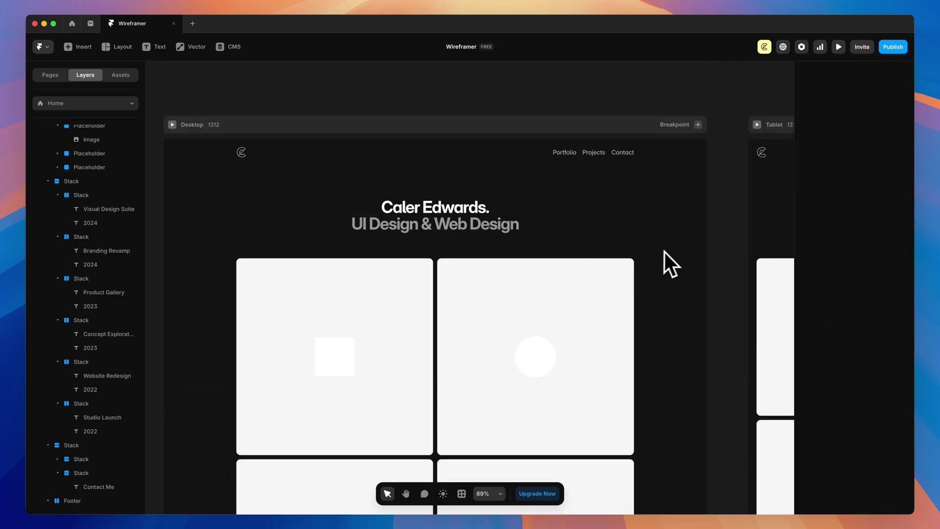
# Set the project list section's bottom padding to 0 and its top padding to 40
pyautogui.scroll(-5, 665, 251)
pyautogui.click(460, 313)
pyautogui.scroll(-3, 824, 286)
pyautogui.click(885, 345)
pyautogui.write('0')
pyautogui.press('Return')
pyautogui.click(855, 344)
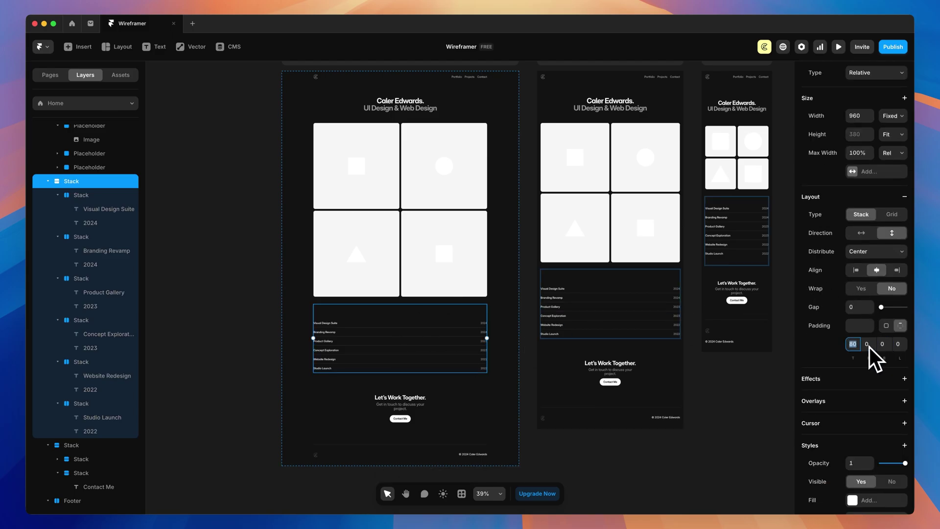
pyautogui.write('40')
pyautogui.press('Return')
# Set the project grid in the phone layout to 1 column
pyautogui.click(764, 382)
pyautogui.moveTo(784, 384); pyautogui.dragTo(679, 390)
pyautogui.click(858, 300)
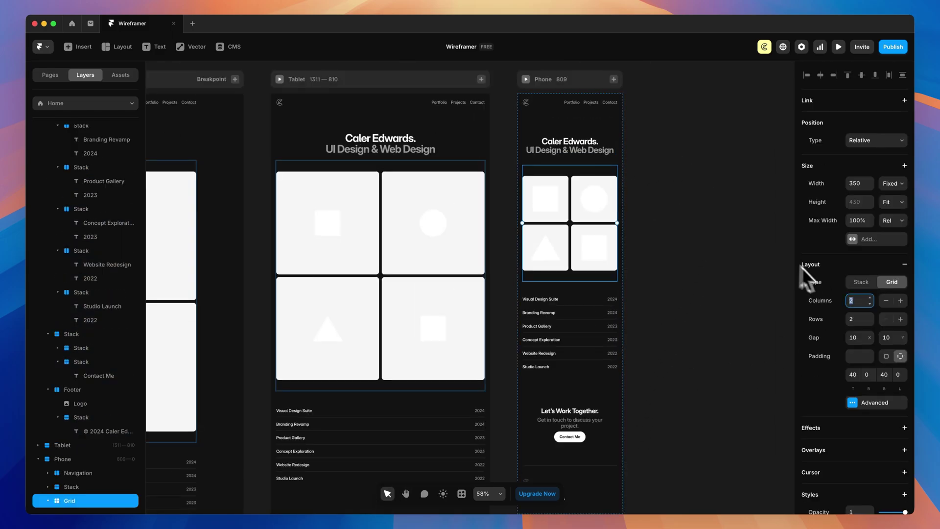
pyautogui.write('1')
pyautogui.press('Return')
pyautogui.click(701, 232)
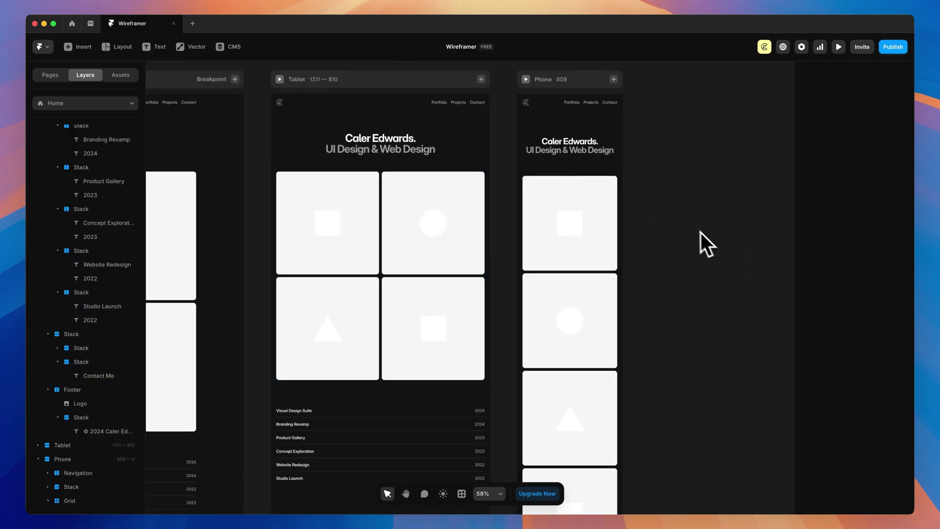
# Enter 20 in the project grid's layout settings for the phone layout
pyautogui.click(620, 120)
pyautogui.click(607, 196)
pyautogui.click(861, 341)
pyautogui.write('20')
pyautogui.press('Return')
pyautogui.click(701, 291)
# Center-align the footer's content in the phone layout
pyautogui.scroll(-8, 701, 290)
pyautogui.click(590, 360)
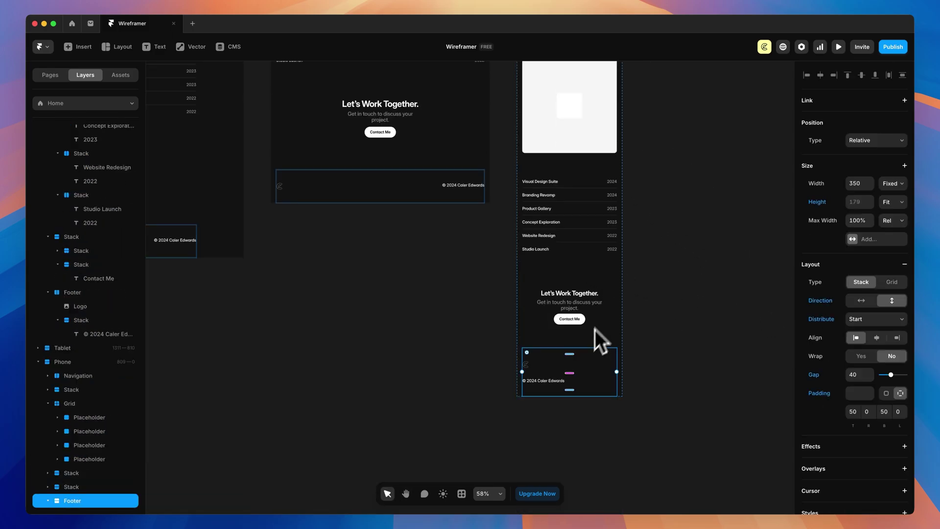
pyautogui.click(876, 337)
pyautogui.press('Escape')
# Review the page on the canvas, then preview the desktop layout at a wider size and return to editing
pyautogui.scroll(8, 652, 307)
pyautogui.hscroll(-6, 475, 255)
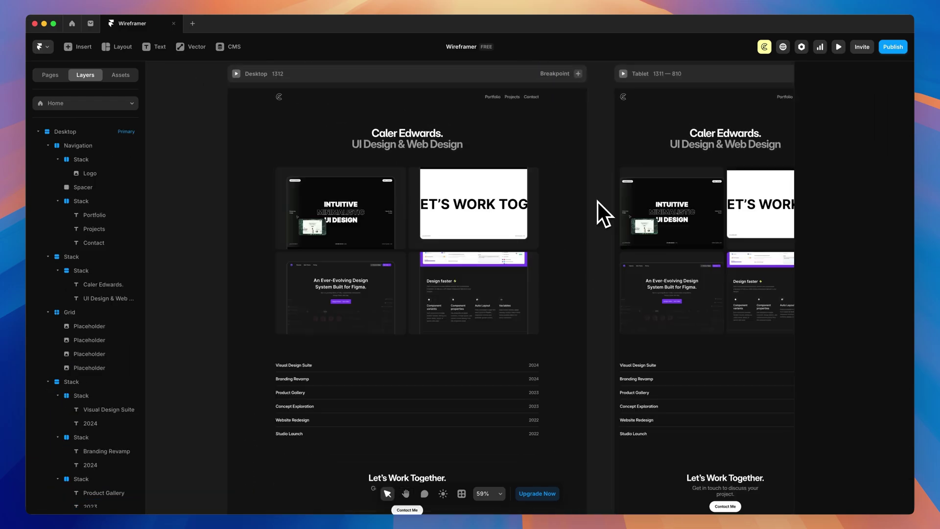
pyautogui.scroll(1, 598, 202)
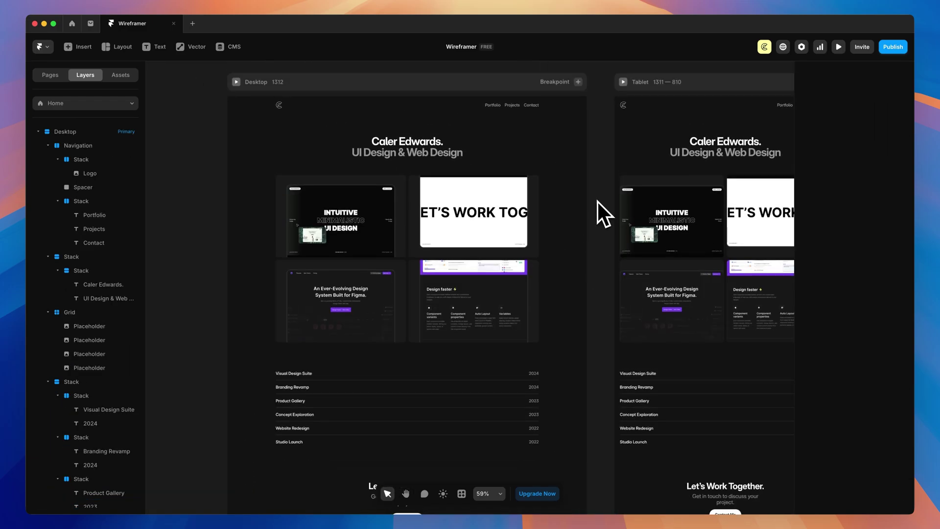
pyautogui.scroll(-3, 598, 202)
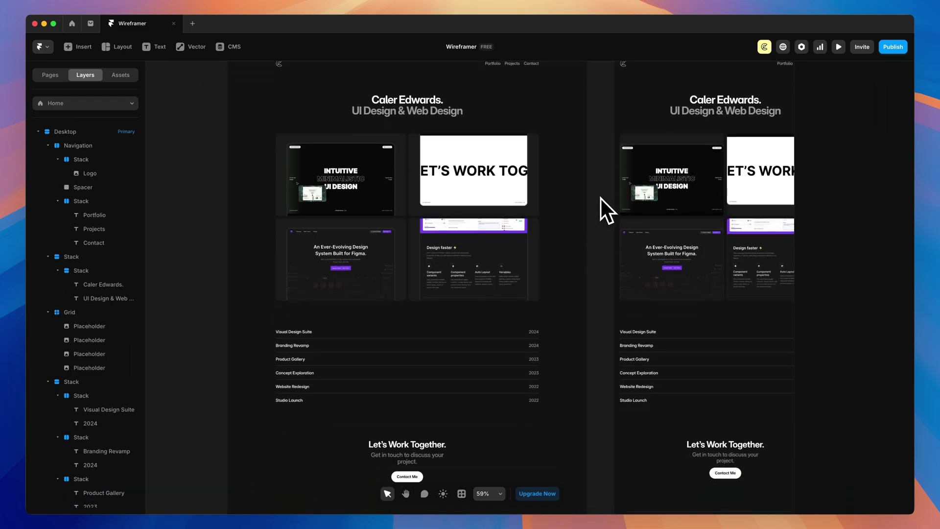
pyautogui.scroll(-3, 601, 199)
pyautogui.scroll(5, 601, 198)
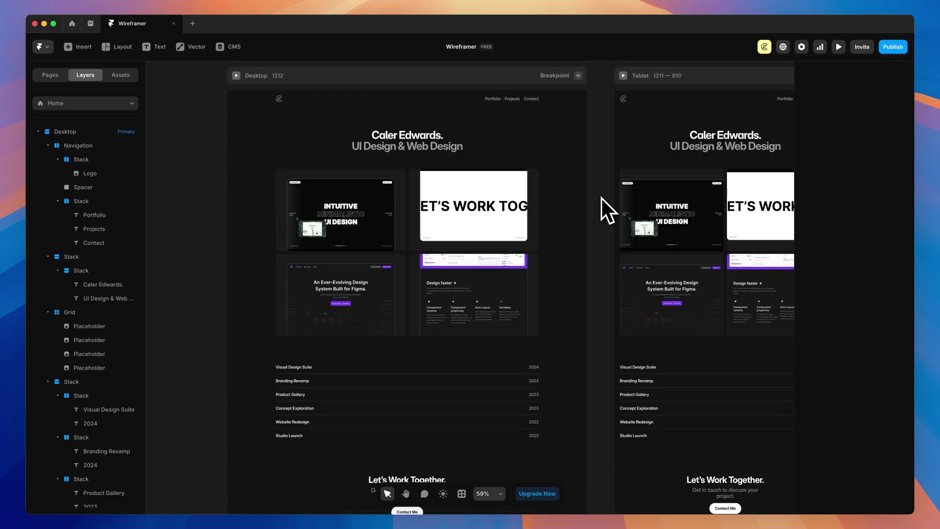
pyautogui.click(237, 76)
pyautogui.moveTo(783, 286); pyautogui.dragTo(916, 284)
pyautogui.scroll(-10, 844, 267)
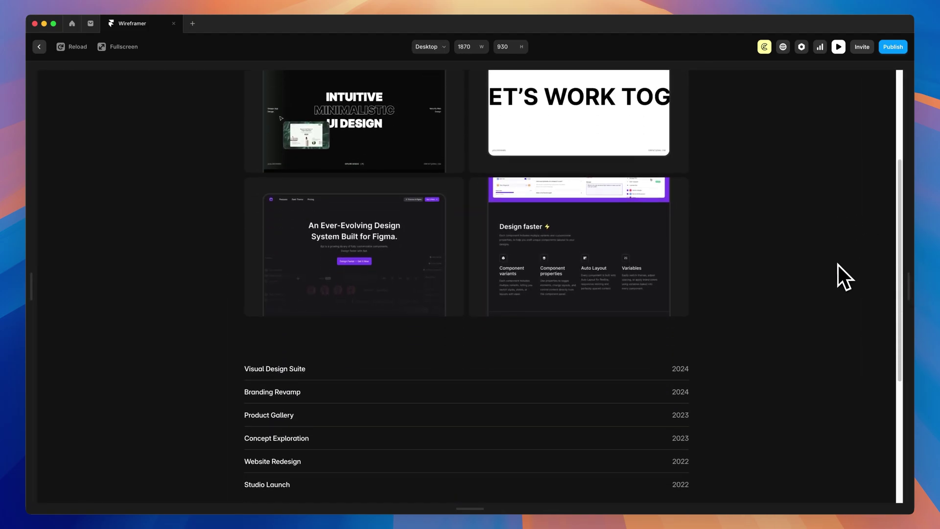
pyautogui.press('Escape')
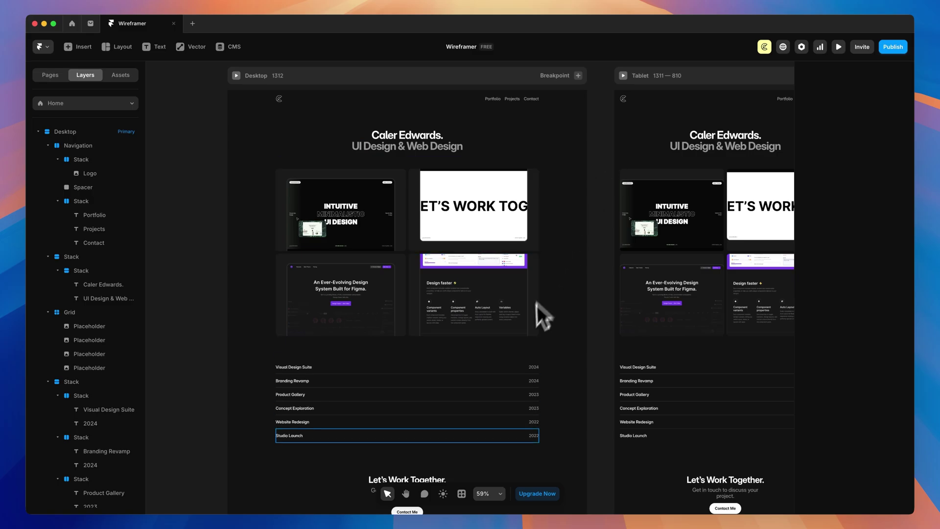
# Open the list of plugins and project actions
pyautogui.click(462, 493)
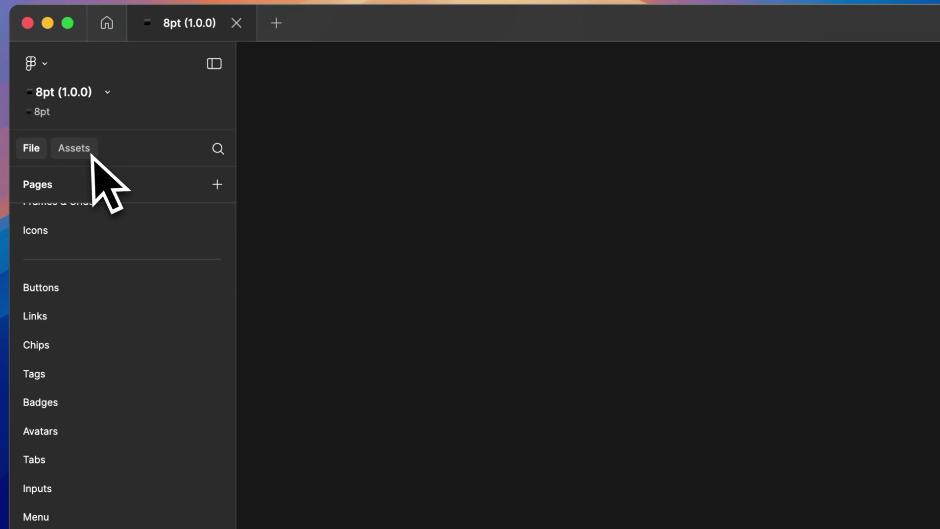
pyautogui.click(93, 157)
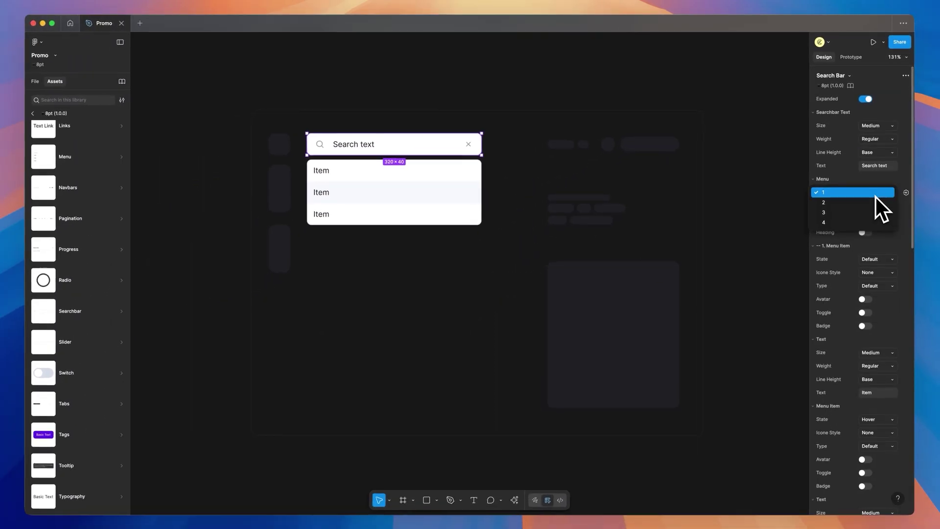
# Switch to Figma and give the Search Bar component's menu 2 groups with headings
pyautogui.click(825, 203)
pyautogui.click(865, 232)
pyautogui.scroll(-3, 865, 220)
# Show avatars on the search bar's menu items and set the first item's icon style to Checkbox
pyautogui.click(865, 163)
pyautogui.click(878, 136)
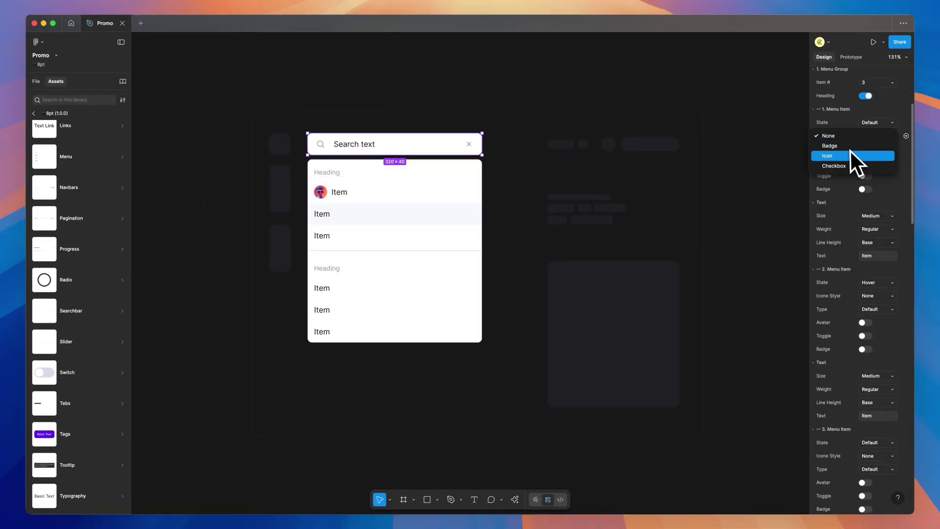
pyautogui.click(835, 166)
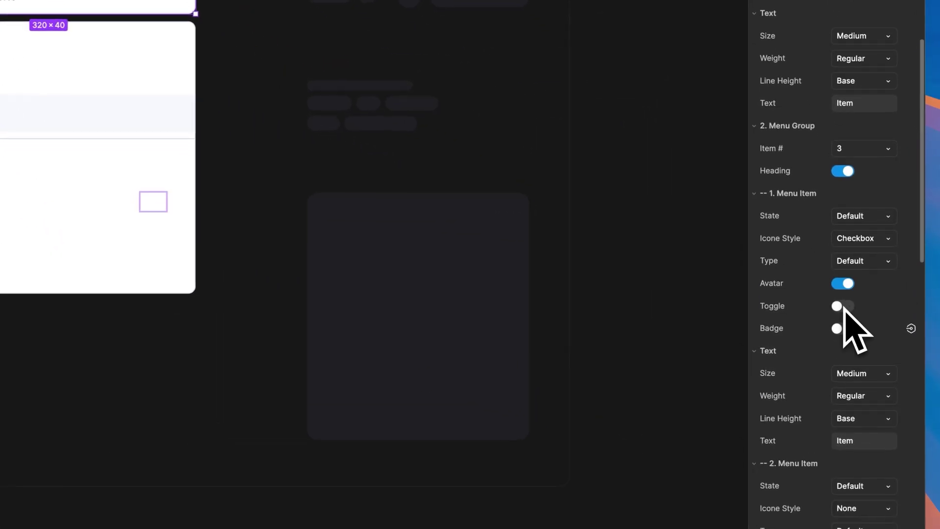
pyautogui.click(864, 341)
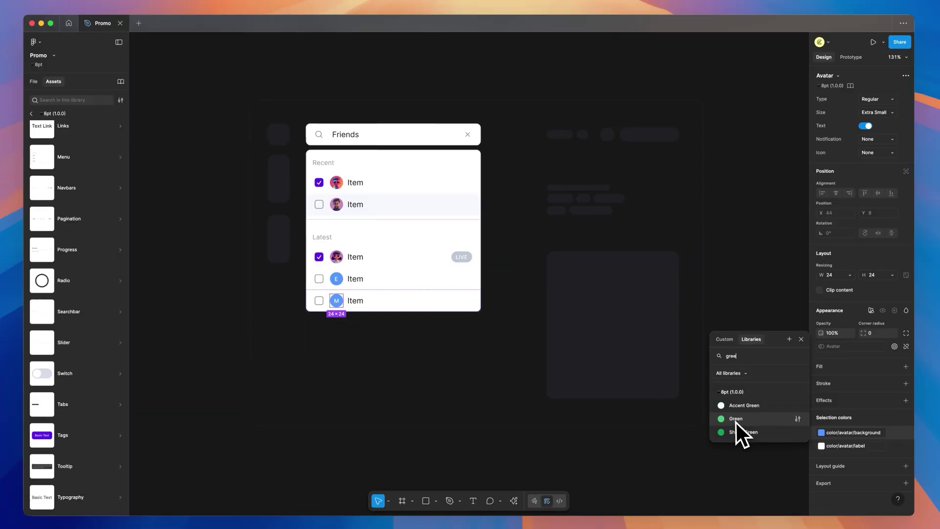
# Apply the Green library color to the background of the last menu item's avatar
pyautogui.click(736, 419)
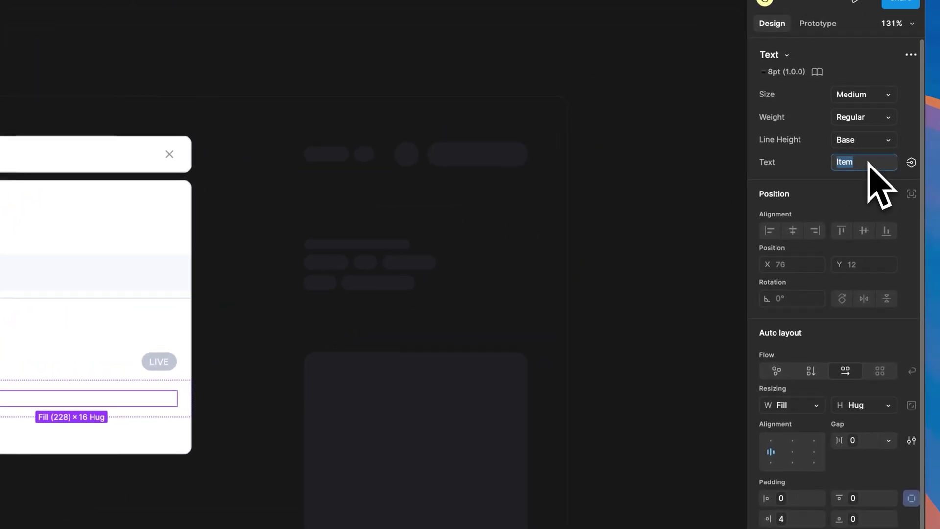
pyautogui.click(95, 159)
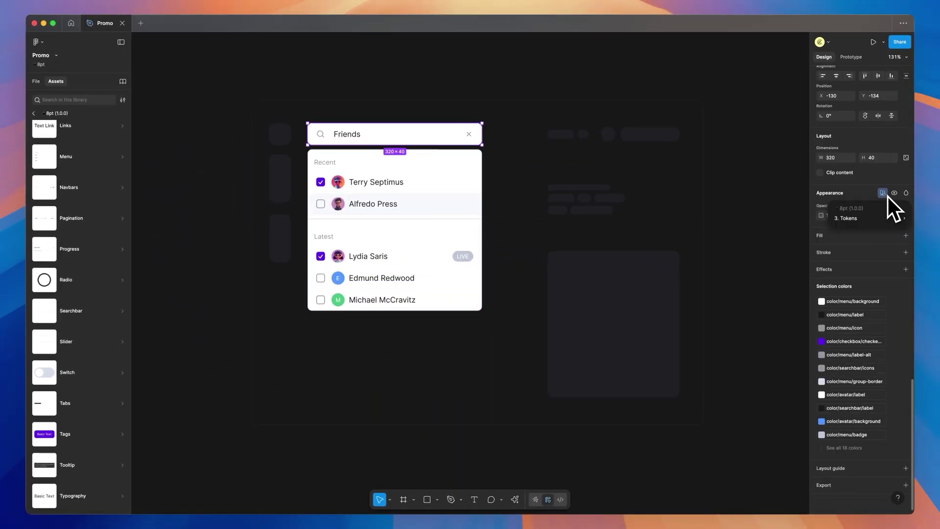
# Choose another mode of the 8pt "3. Tokens" collection for the search bar
pyautogui.click(763, 244)
pyautogui.click(749, 195)
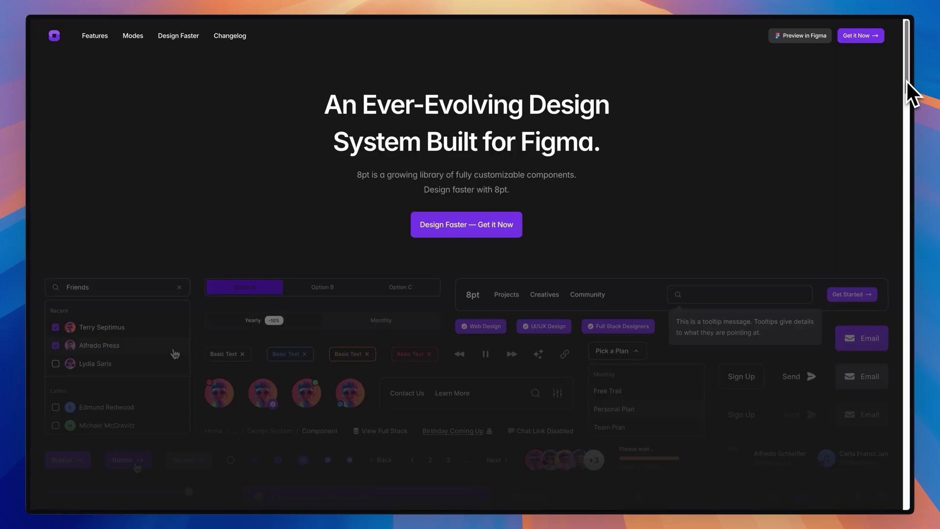
# Switch to the 8pt design system's website and look through its landing page
pyautogui.moveTo(906, 80); pyautogui.dragTo(930, 441)
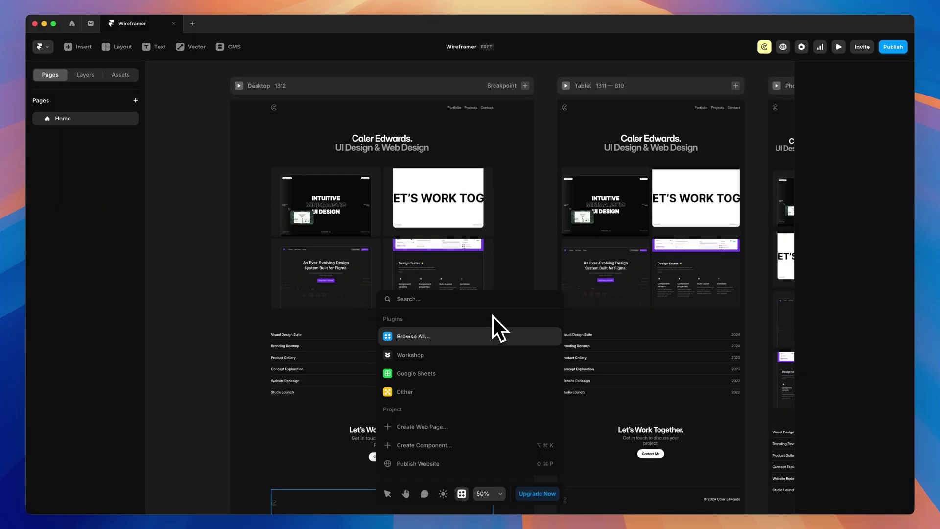
# Ask the Workshop plugin to make a text component that types a word, backspaces it and types another, with font control and 4 settable words
pyautogui.click(430, 354)
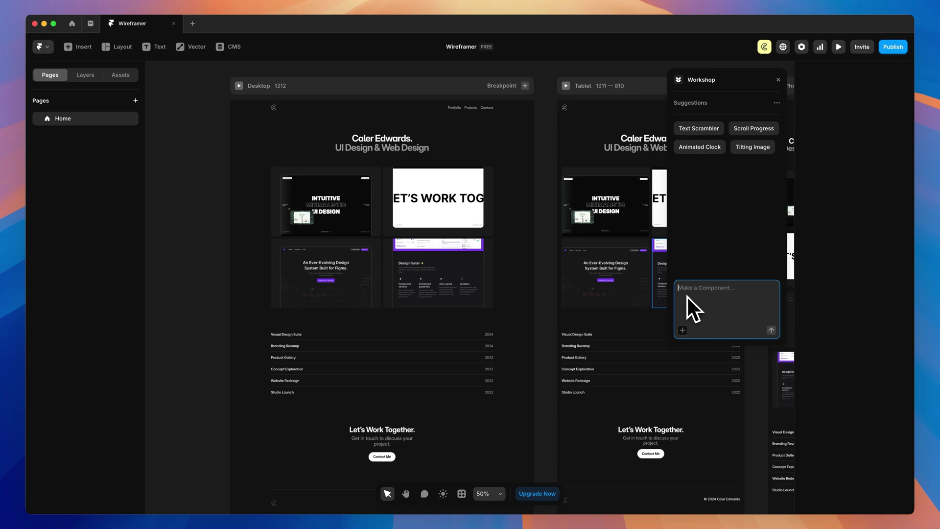
pyautogui.hscroll(-5, 430, 227)
pyautogui.click(454, 208)
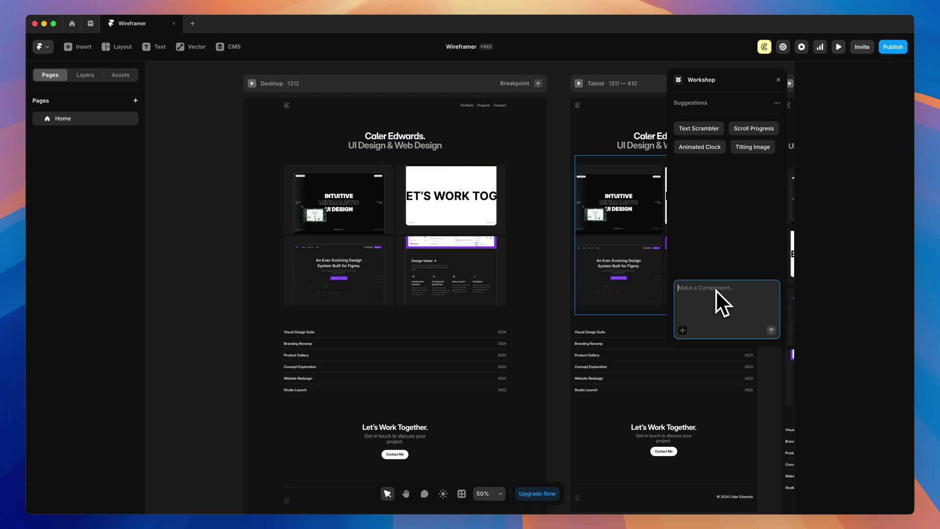
pyautogui.write('make a typing text component that types out a word then backspaces it and types a new word. I want to have control over the font and be able to set 4 different words.')
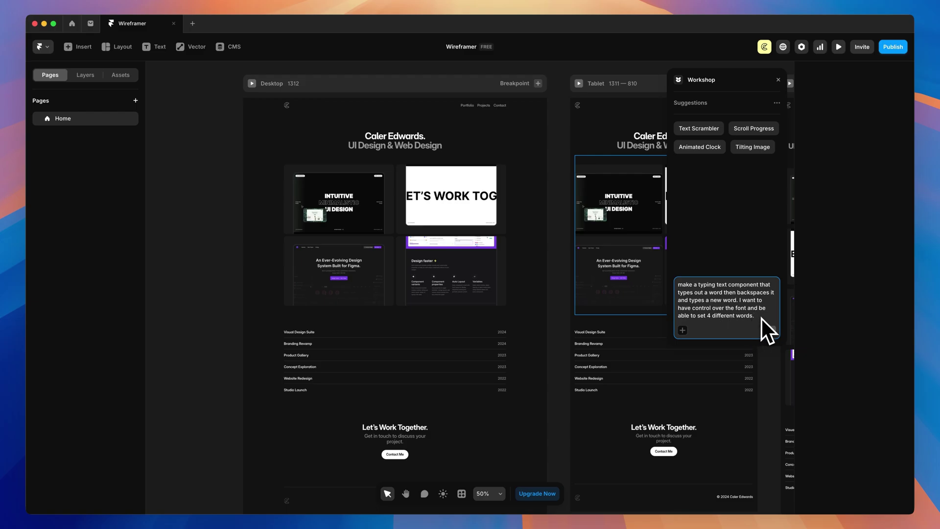
pyautogui.click(771, 331)
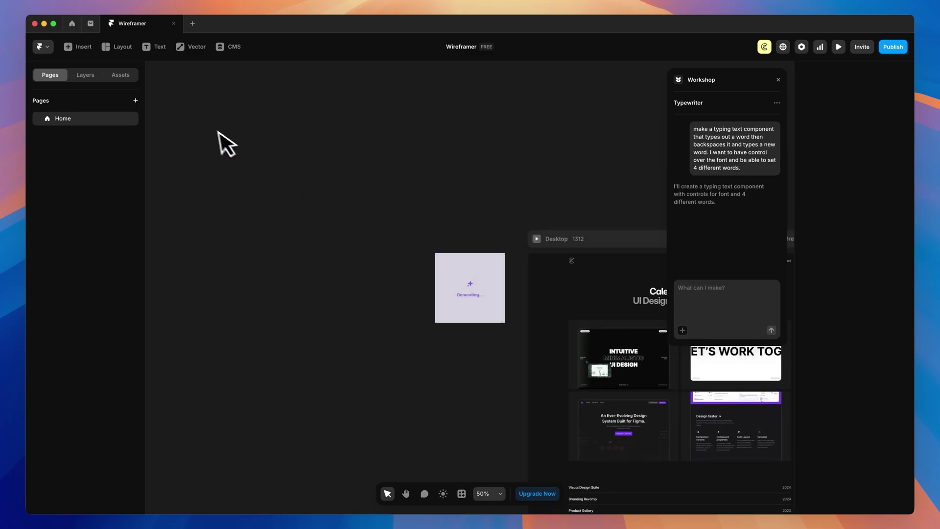
# Examine the generated Typewriter component's word list and font settings, and try hiding its cursor before showing it again
pyautogui.scroll(5, 469, 296)
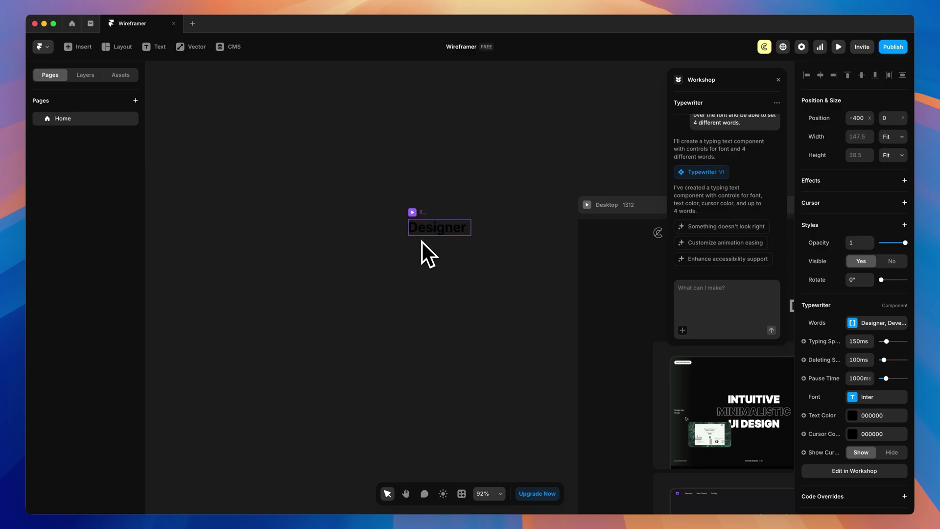
pyautogui.scroll(-1, 856, 307)
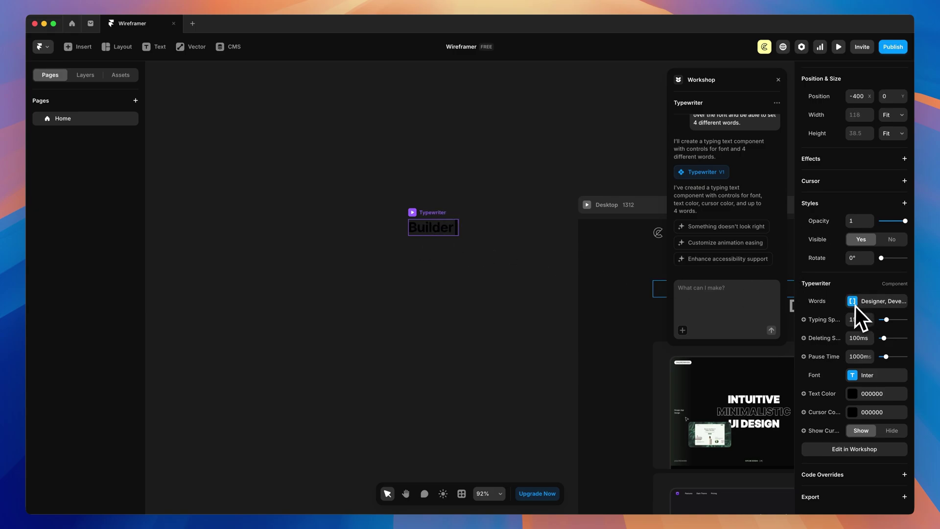
pyautogui.click(854, 302)
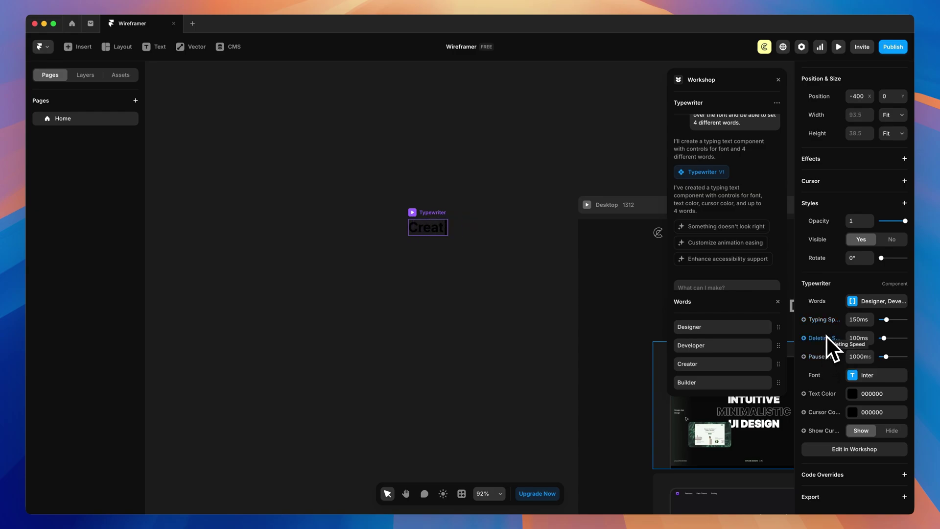
pyautogui.click(853, 378)
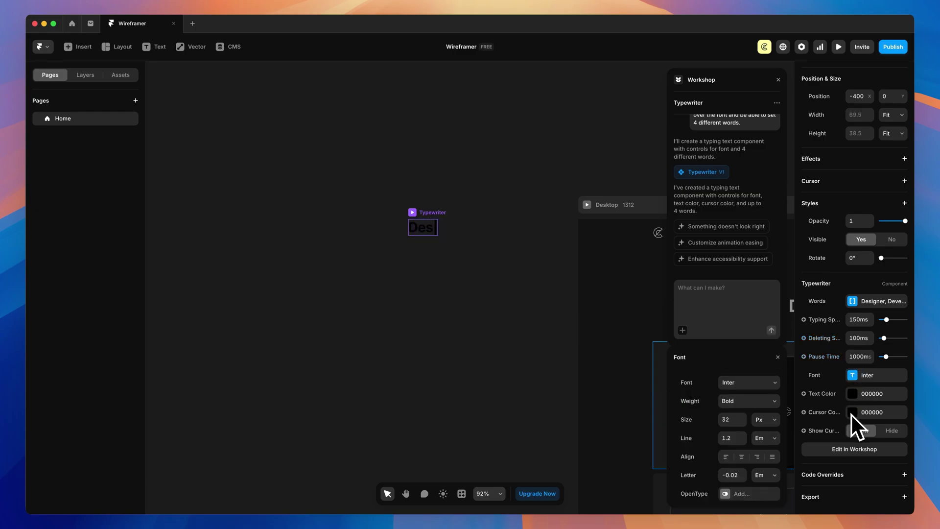
pyautogui.click(888, 431)
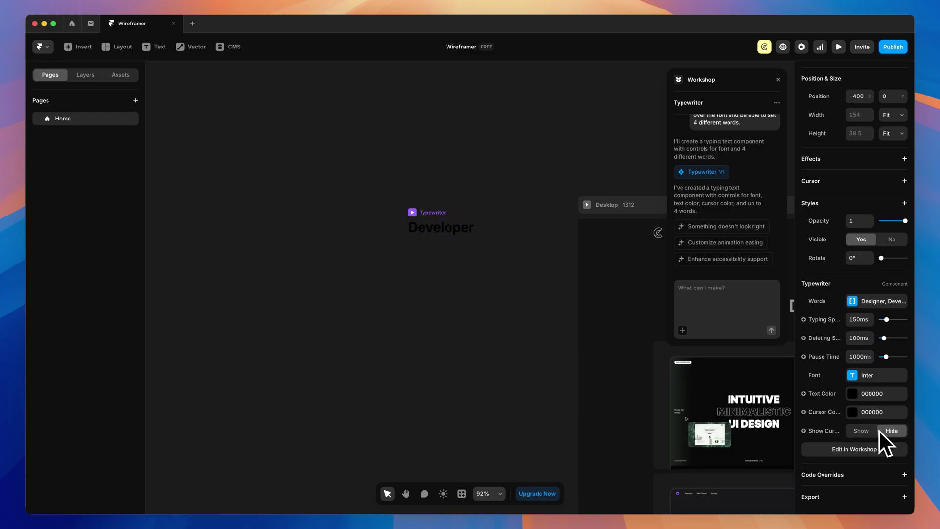
pyautogui.click(868, 431)
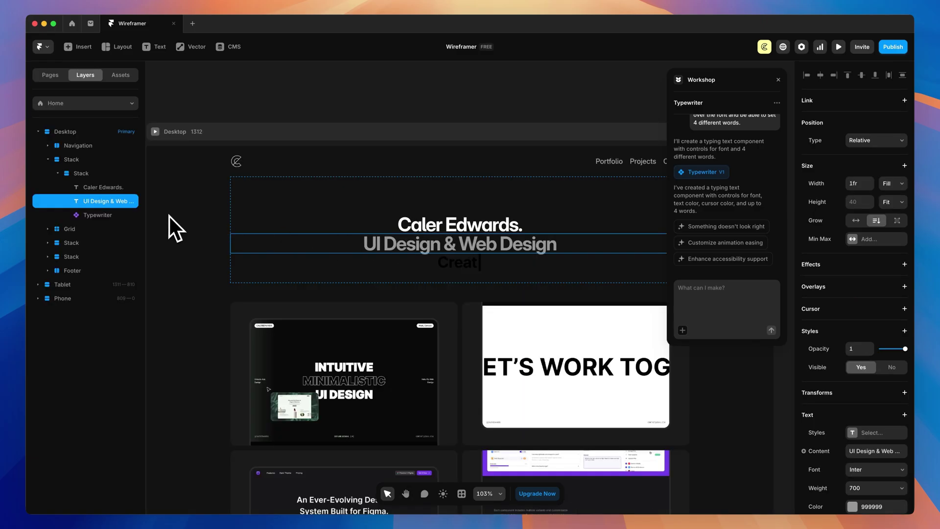
# Set the hero Typewriter component's text color to 999999 by sampling the subtitle's gray
pyautogui.click(78, 177)
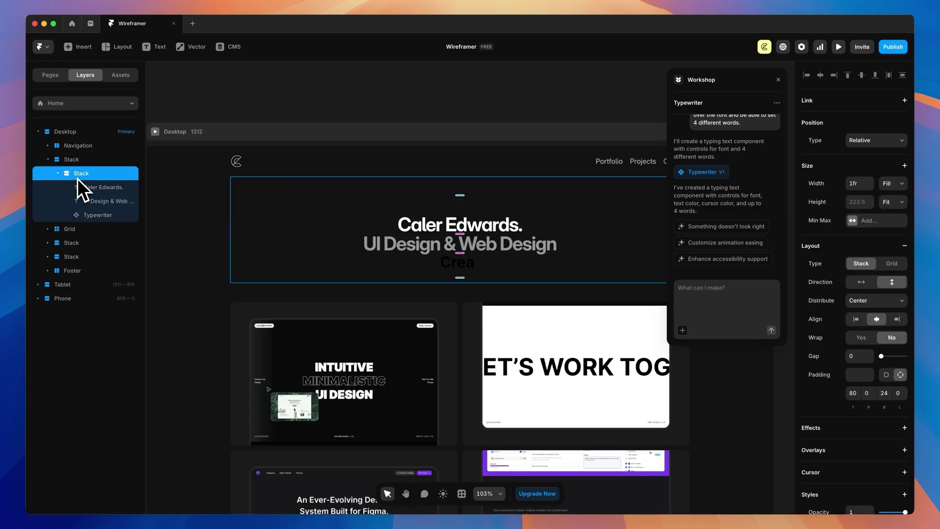
pyautogui.click(102, 216)
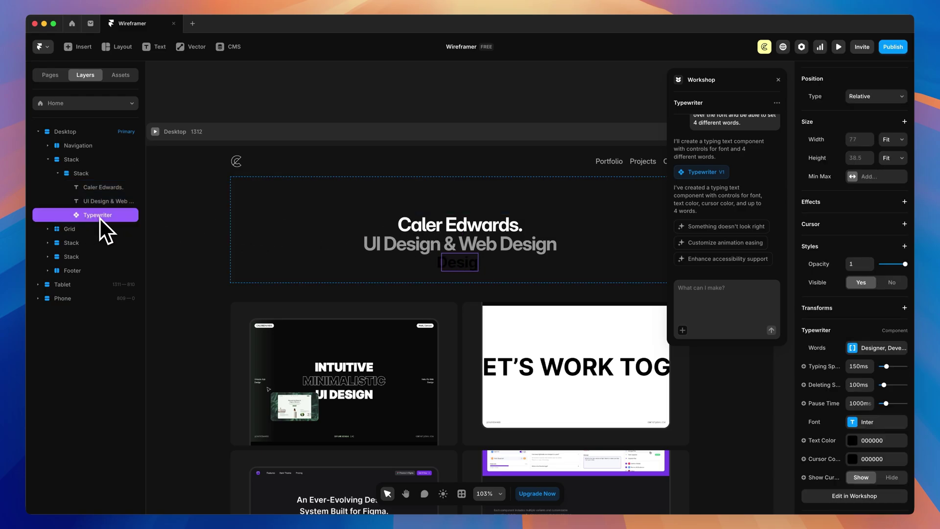
pyautogui.click(857, 445)
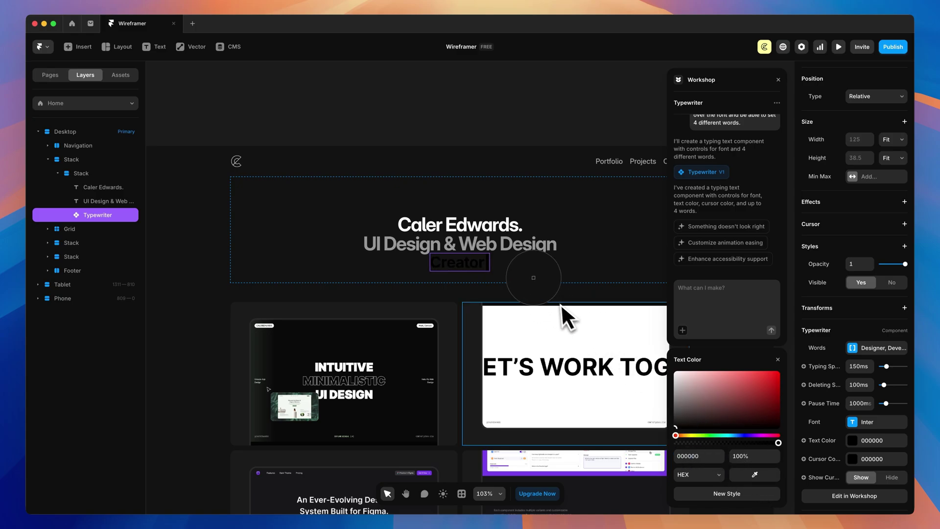
pyautogui.click(507, 251)
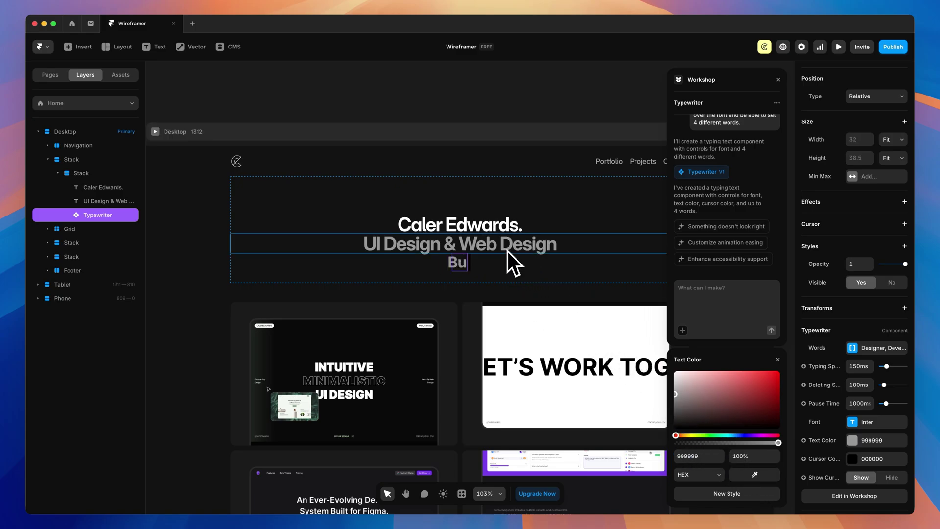
# Check the subtitle's font size and match the Typewriter component's text to it at 40 px
pyautogui.click(505, 254)
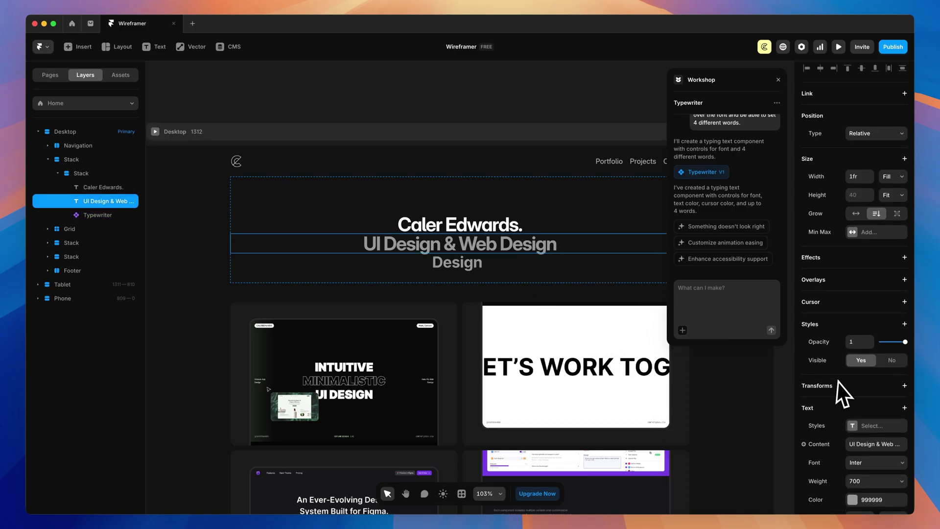
pyautogui.scroll(-5, 837, 380)
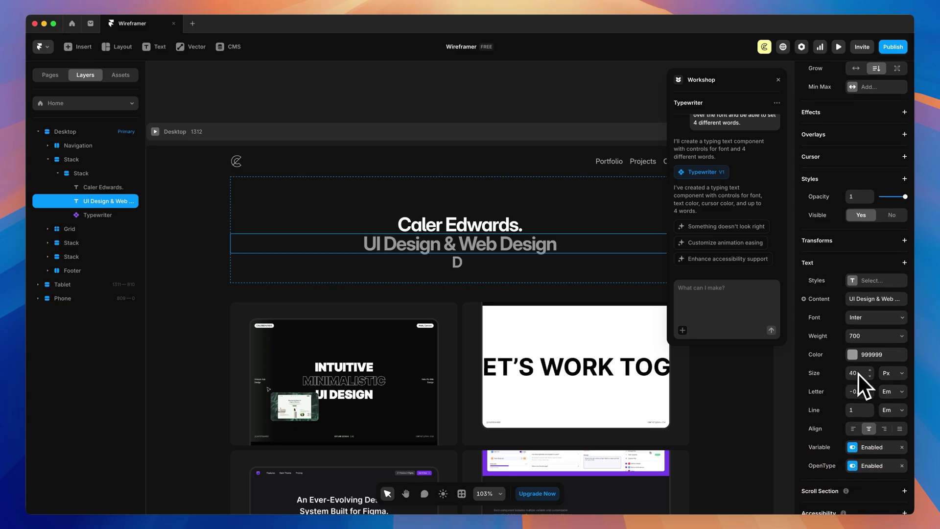
pyautogui.click(475, 261)
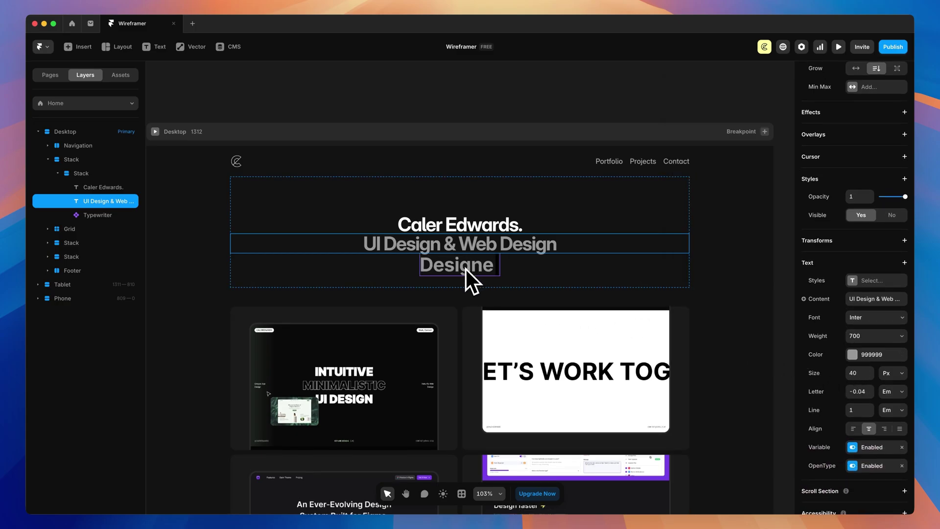
# Wrap the hero subtitle and the Typewriter component together in a new stack
pyautogui.click(467, 267)
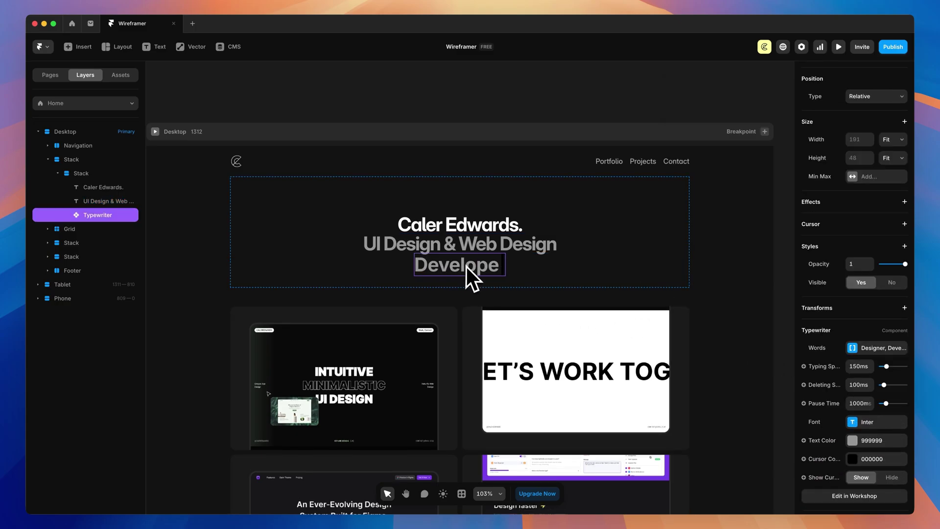
pyautogui.keyDown('shift'); pyautogui.click(432, 248); pyautogui.keyUp('shift')
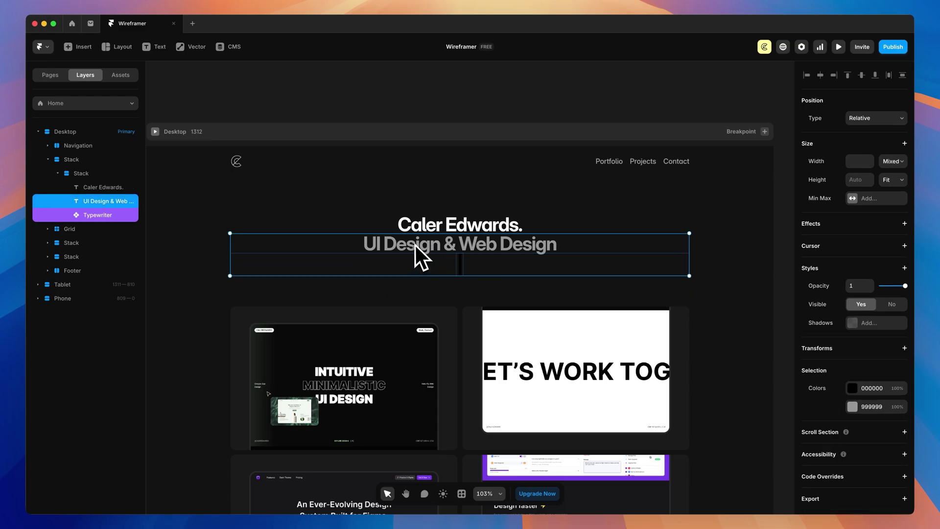
pyautogui.rightClick(436, 248)
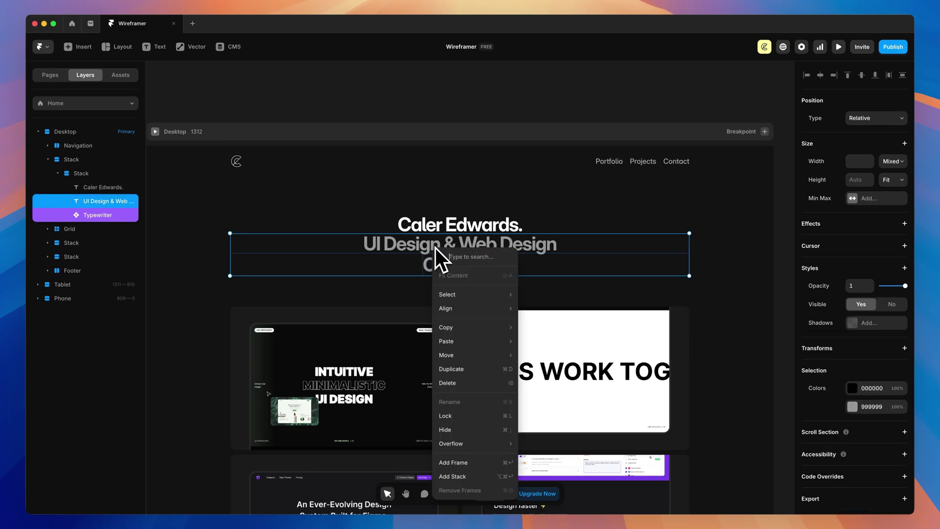
pyautogui.click(451, 476)
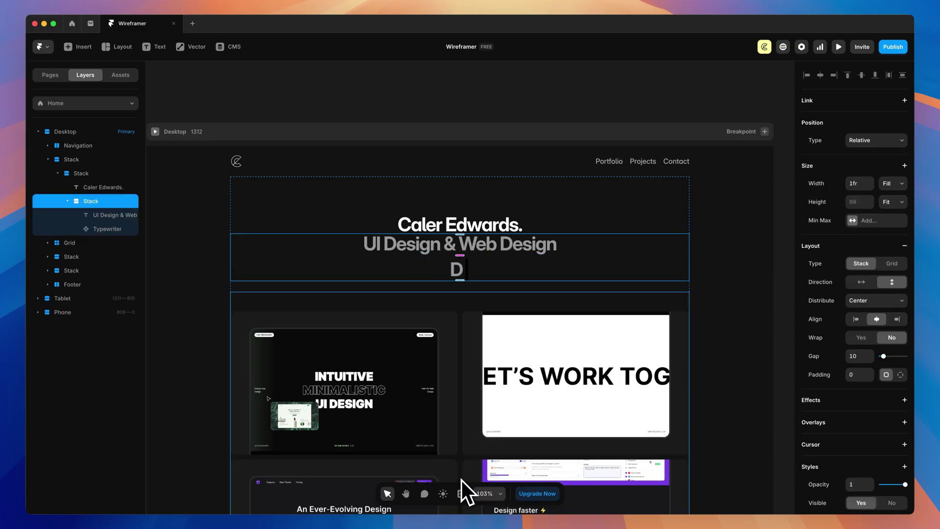
# Make the new stack horizontal with centered distribution and a gap of 0
pyautogui.click(862, 283)
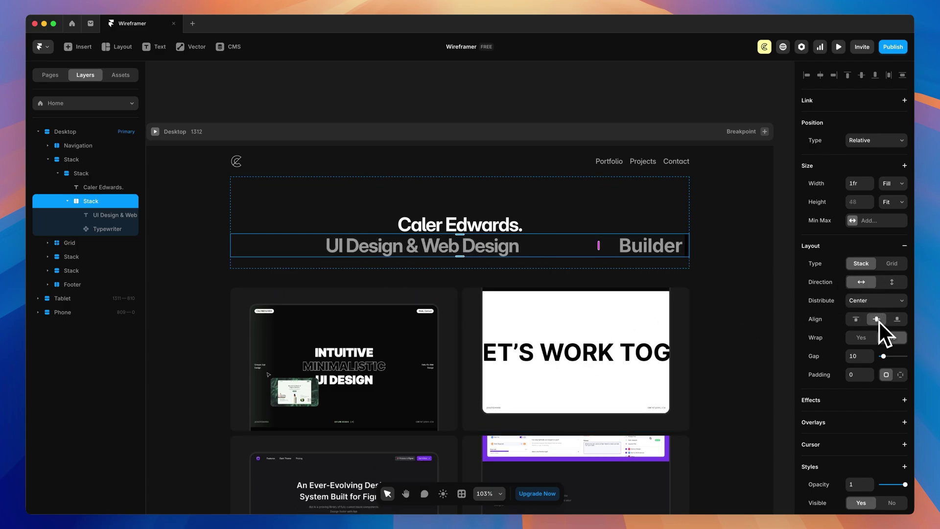
pyautogui.click(883, 304)
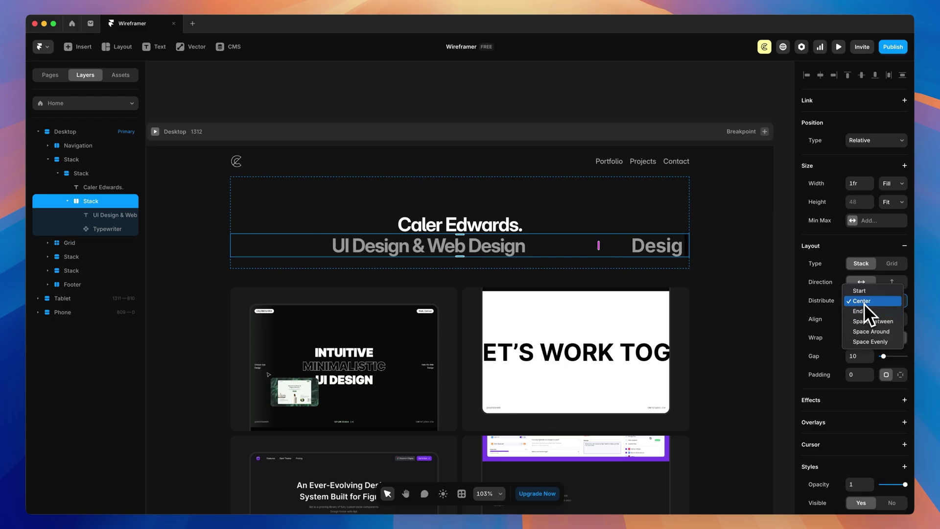
pyautogui.click(864, 302)
pyautogui.moveTo(884, 357); pyautogui.dragTo(866, 358)
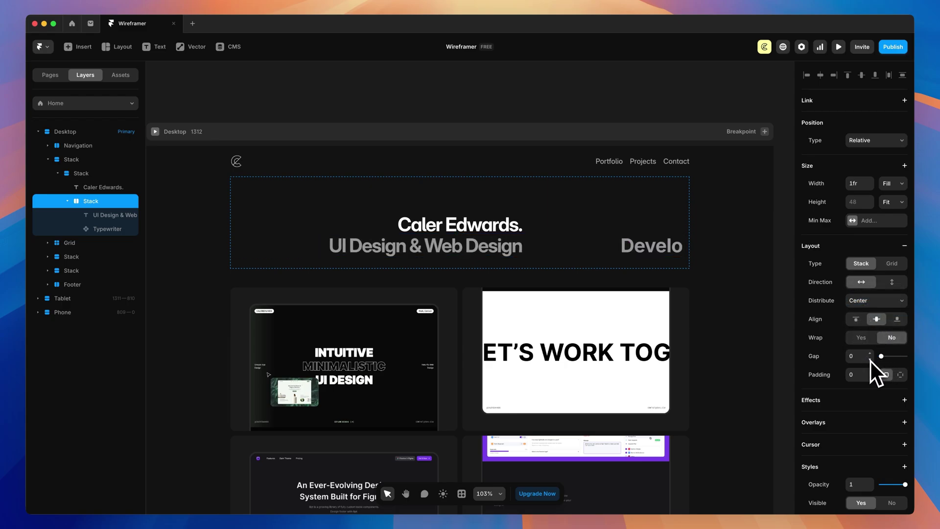
# Set the subtitle text's width to Fit Content and its parent stack's gap to 8
pyautogui.click(493, 254)
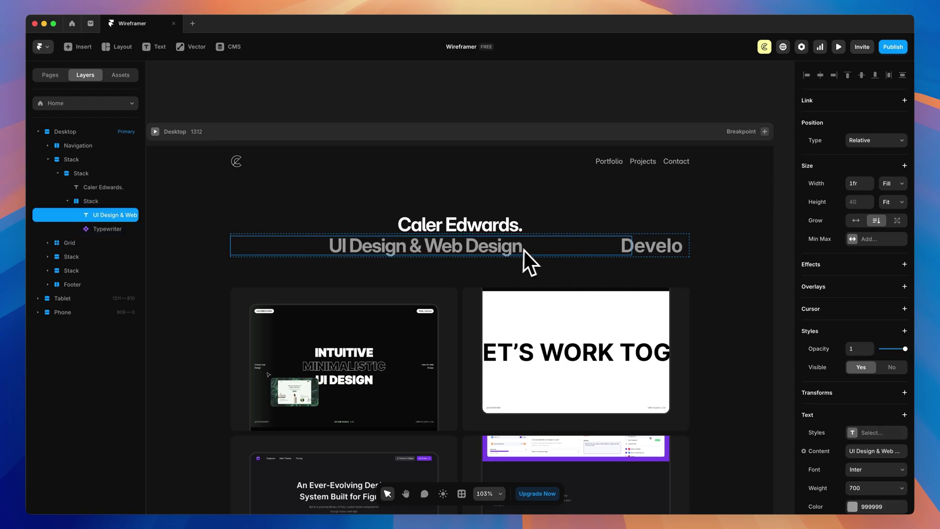
pyautogui.click(902, 188)
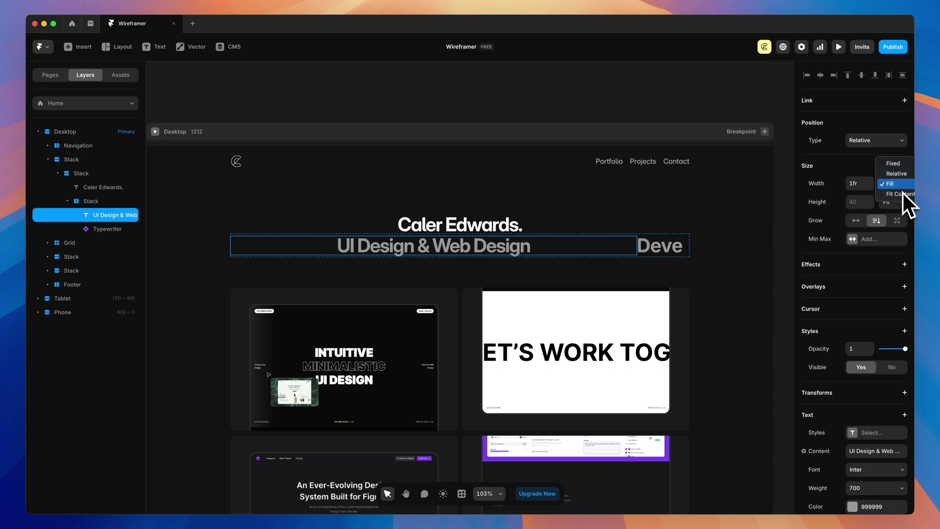
pyautogui.click(902, 196)
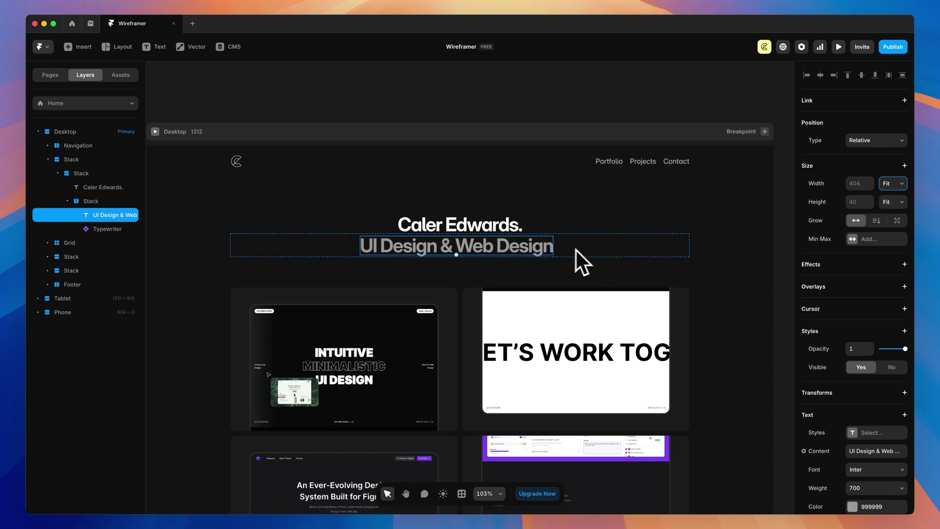
pyautogui.click(627, 250)
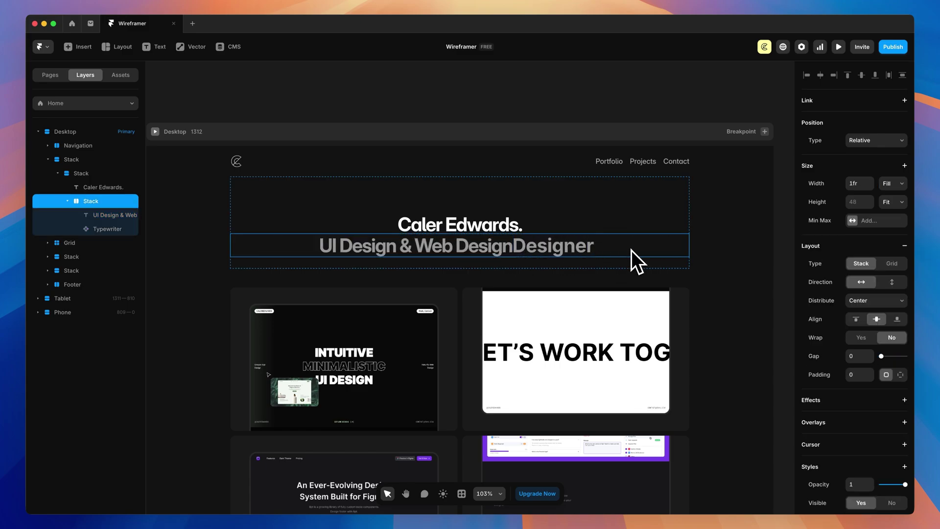
pyautogui.moveTo(882, 357); pyautogui.dragTo(884, 359)
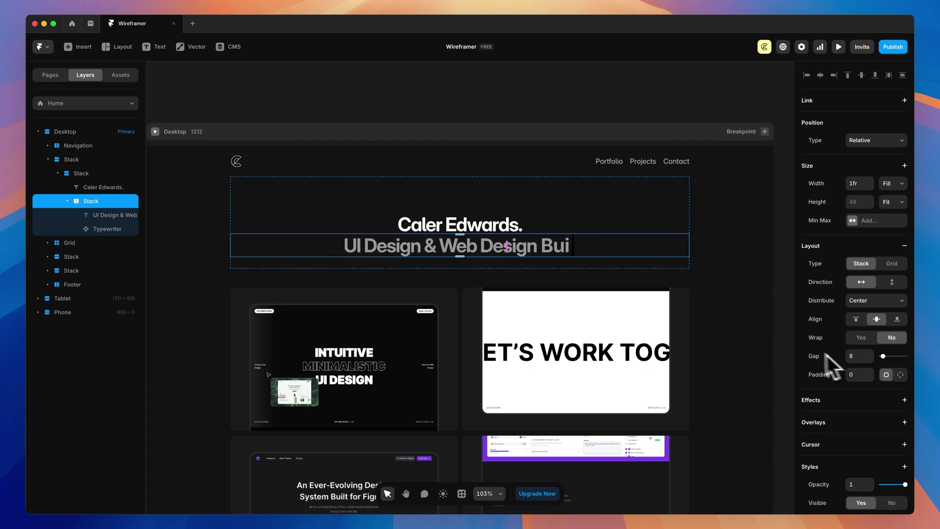
# Shorten the subtitle to "UI Design & Web" and set the Typewriter's minimum width to 220, then reduce it by one large increment
pyautogui.click(451, 251)
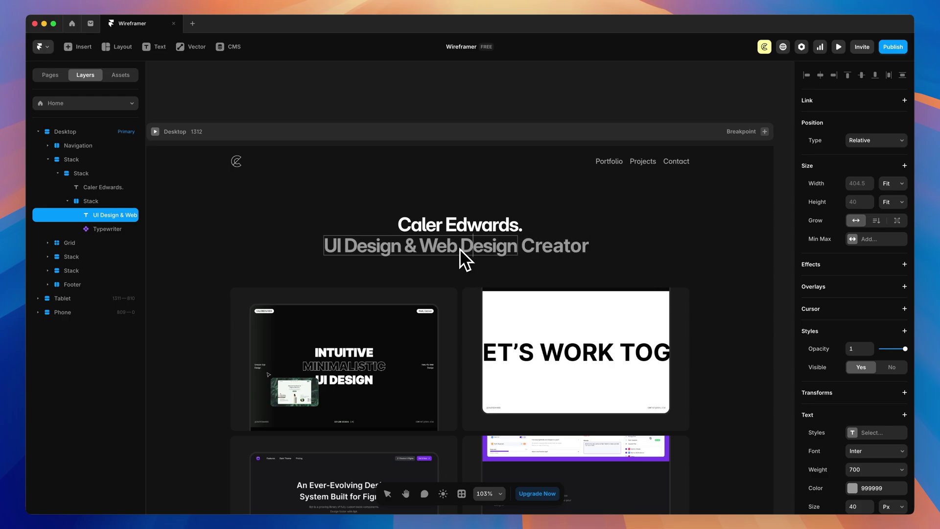
pyautogui.click(517, 249)
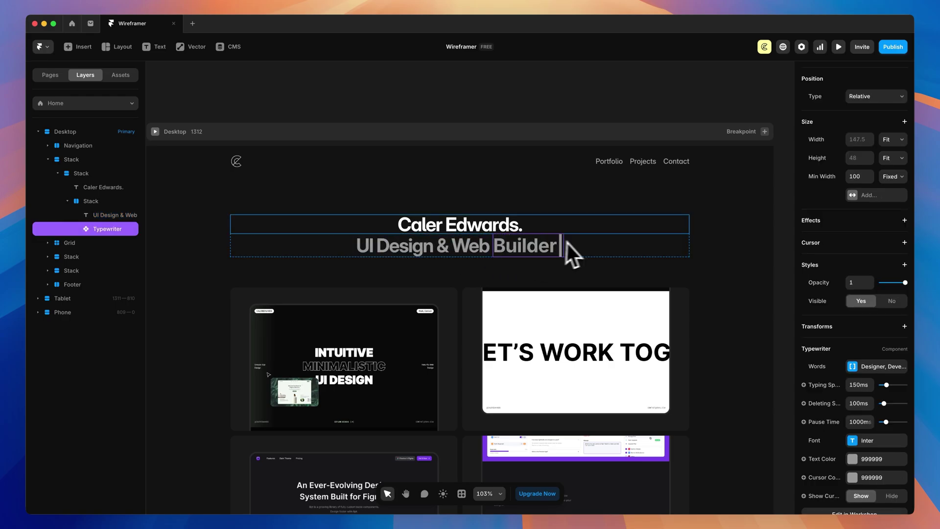
pyautogui.click(858, 177)
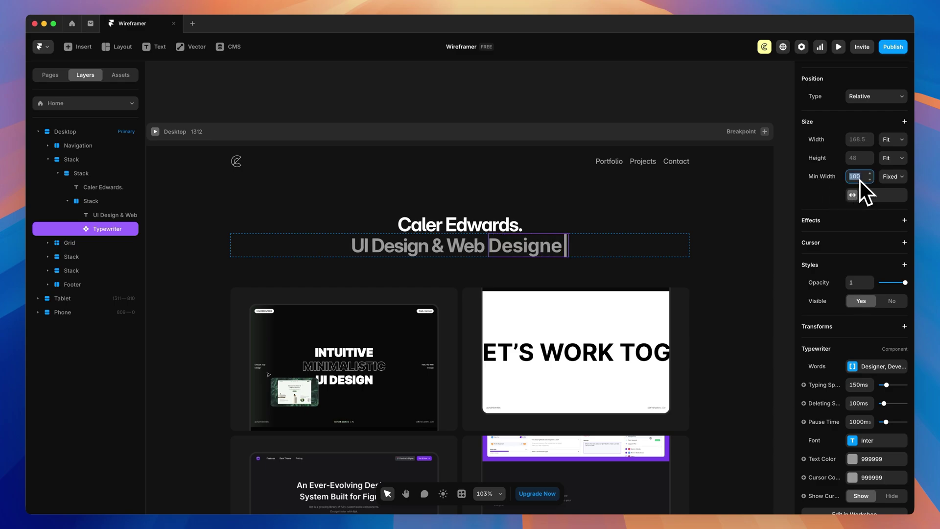
pyautogui.write('220')
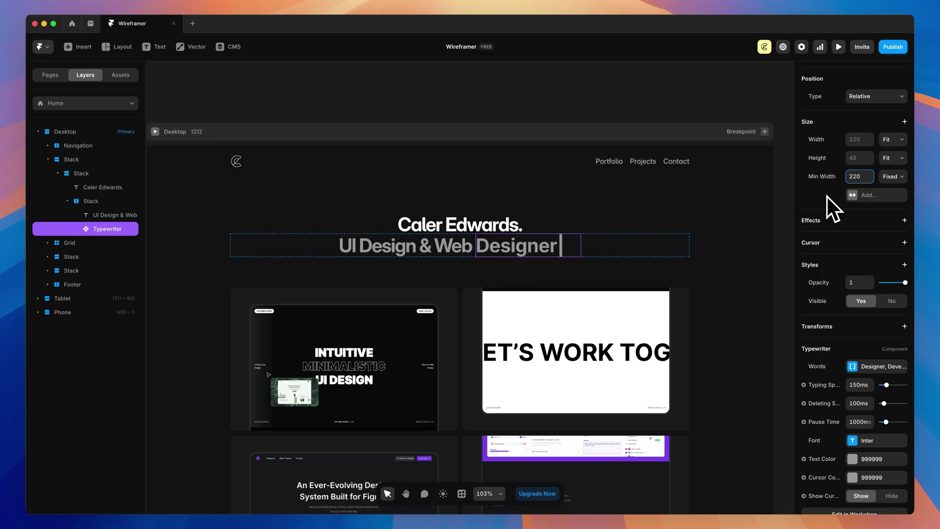
pyautogui.hotkey('shift', 'Down')
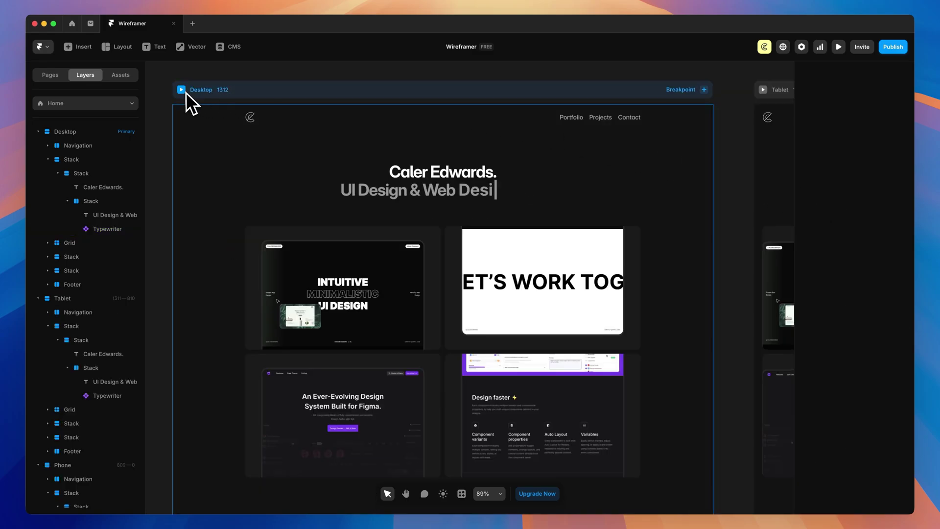
# Preview the desktop page, narrow the preview to a 410 px phone width and look through the responsive layout
pyautogui.click(185, 93)
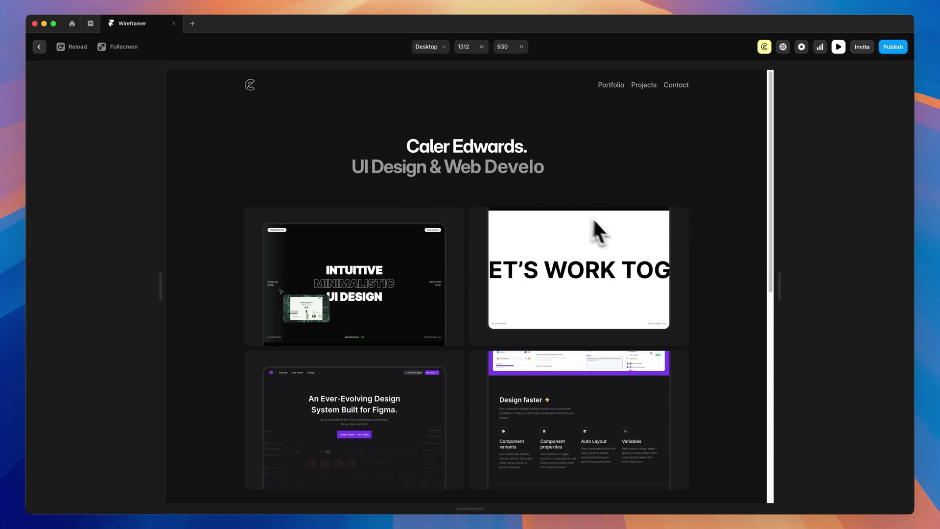
pyautogui.moveTo(779, 299); pyautogui.dragTo(571, 269)
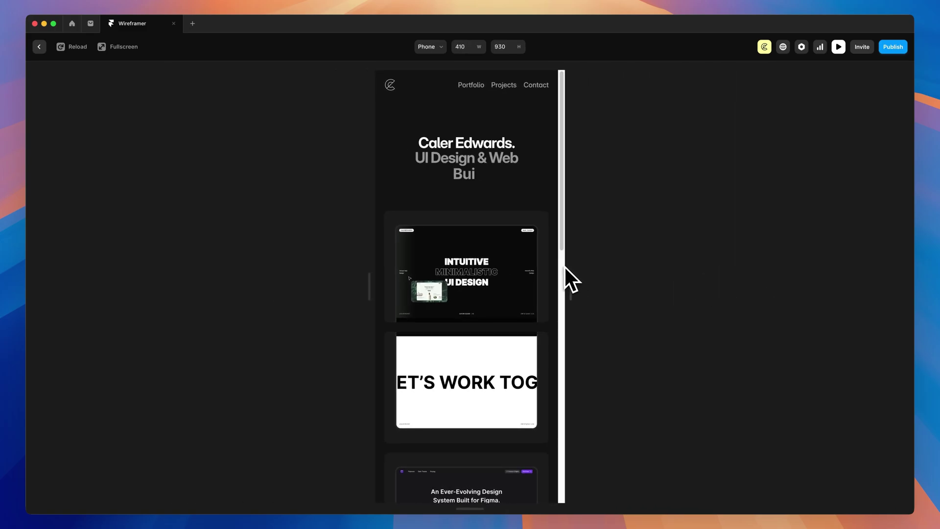
pyautogui.scroll(-5, 529, 264)
pyautogui.scroll(-7, 525, 262)
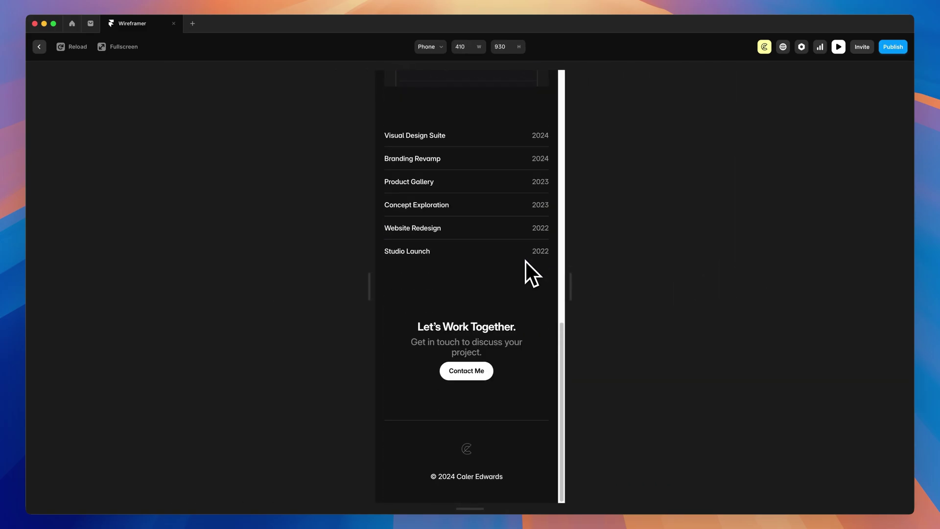
pyautogui.scroll(10, 529, 259)
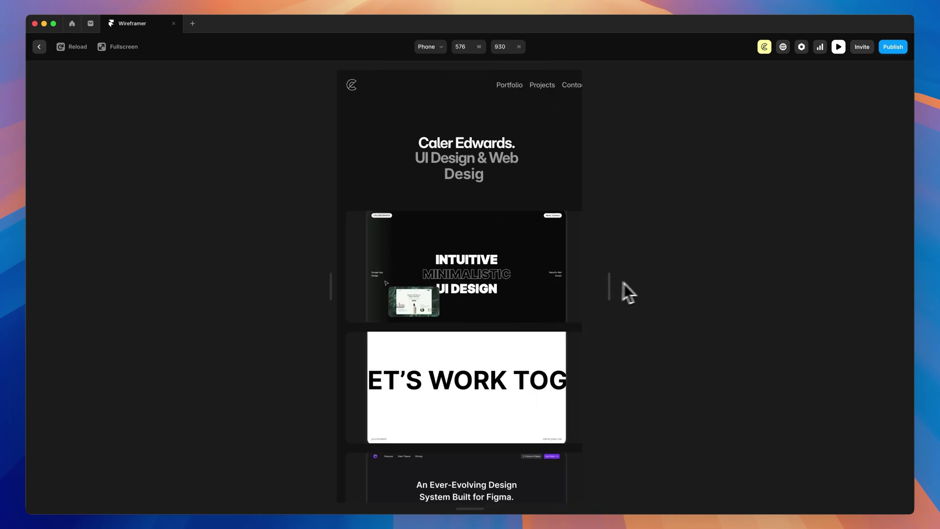